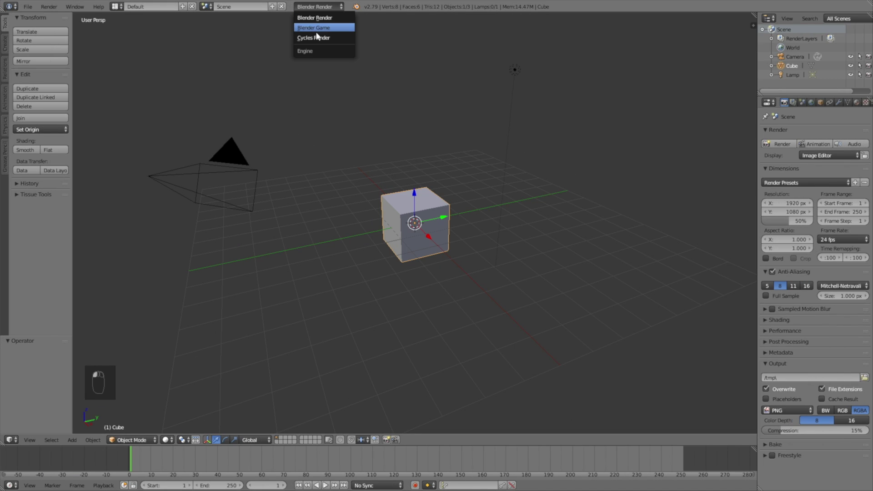
Set the render engine to Cycles Render and switch to the Video Editing screen layout
click(317, 38)
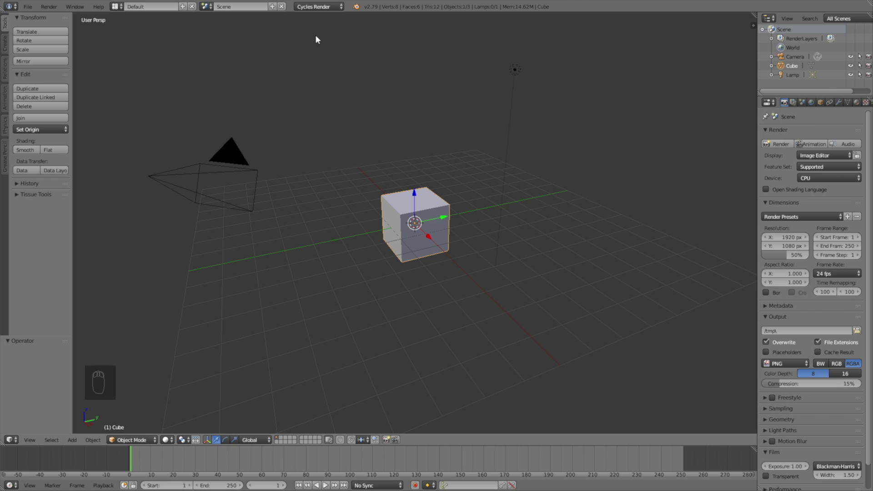
click(116, 6)
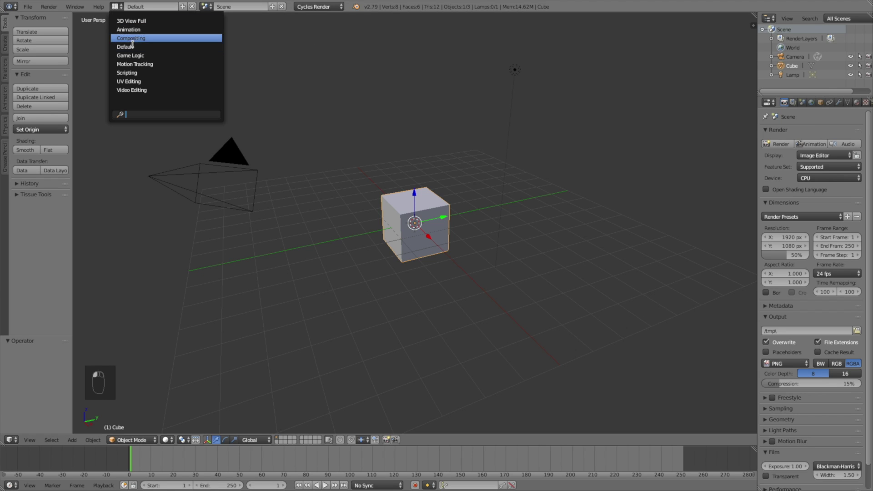
click(135, 90)
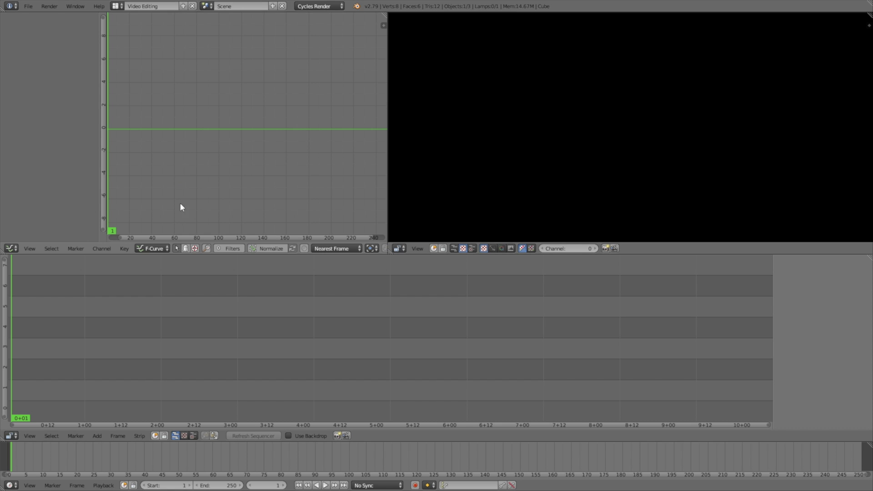
Add "LAKEY INSPIRED - Oceans.mp3" from the Downloads folder as a sound strip and play it back briefly
click(101, 435)
click(111, 380)
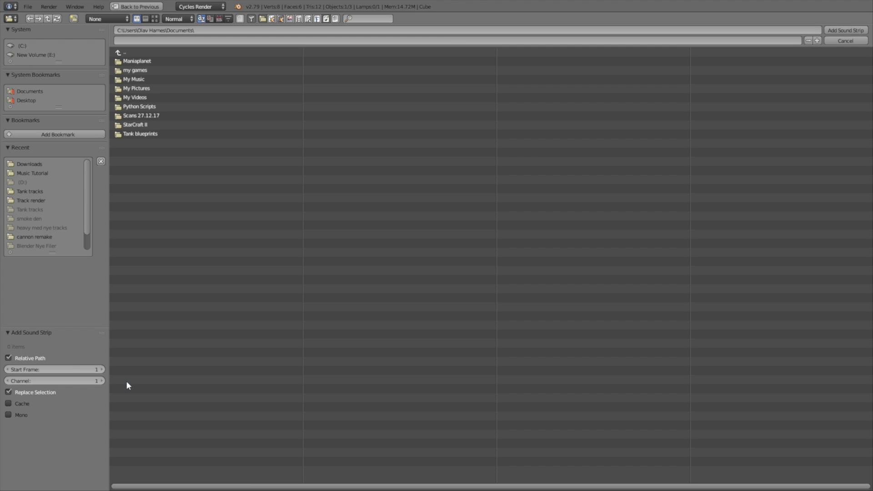
click(35, 163)
click(176, 343)
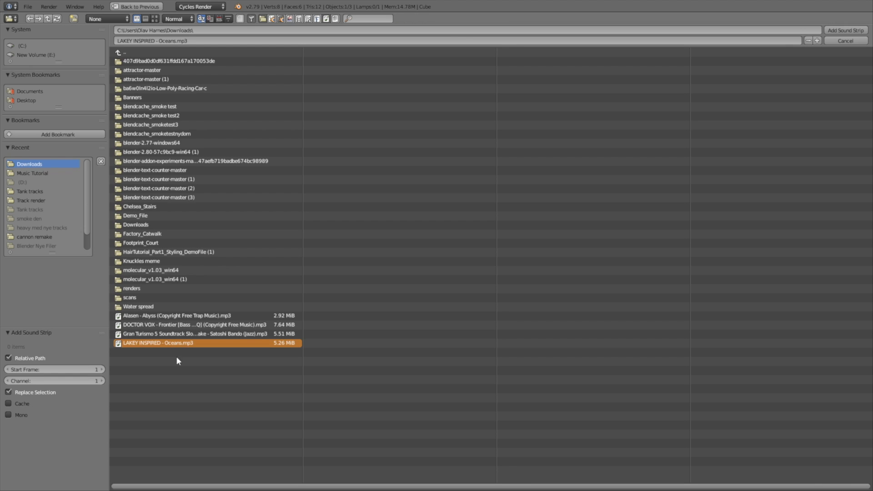
click(834, 31)
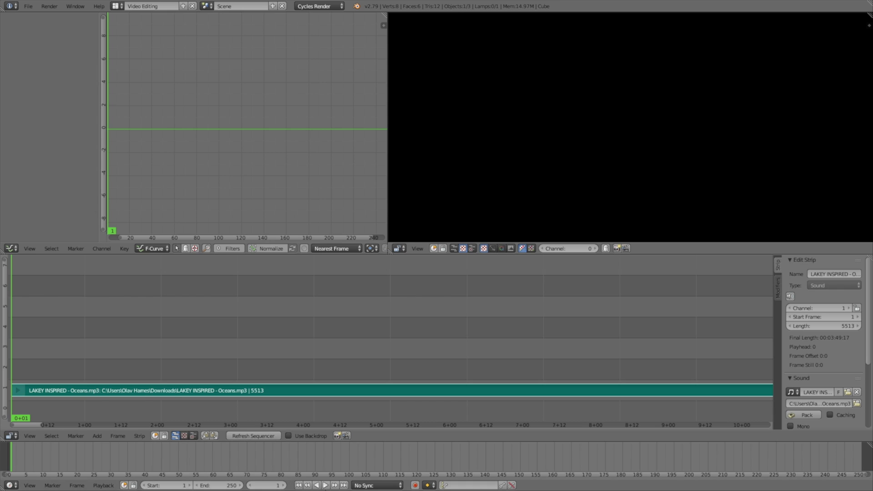
click(326, 485)
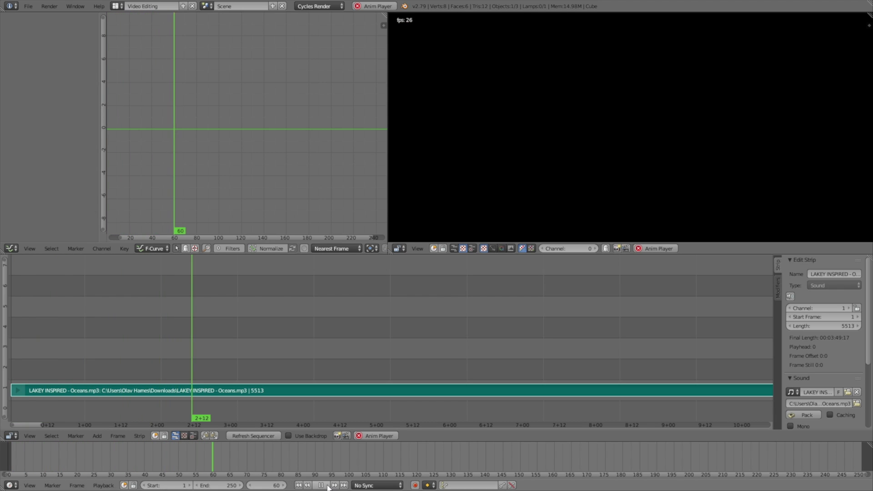
click(327, 486)
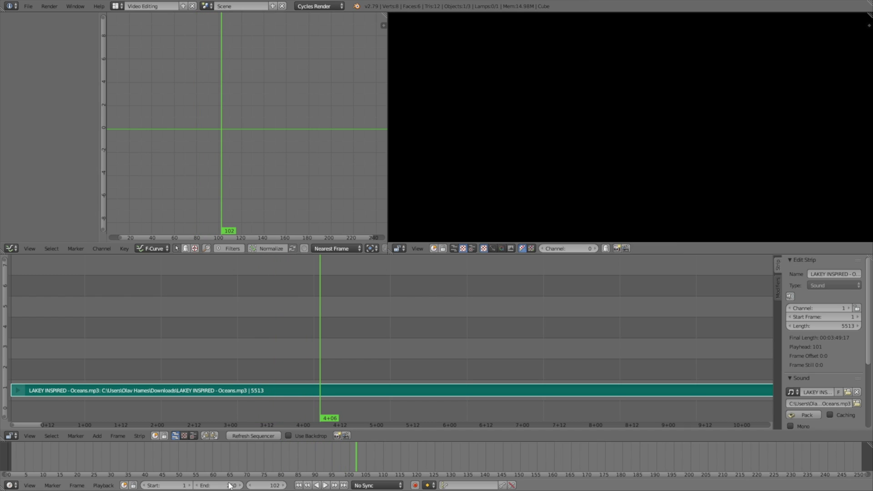
Set the animation's end frame to 1500
click(223, 485)
text(1500)
key(Return)
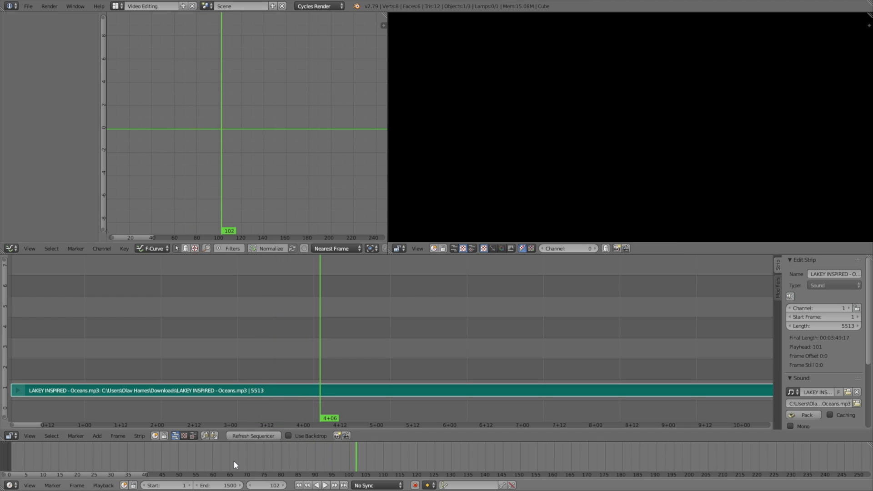
Play the music briefly from about frame 1268, stop playback, and return the playhead to frame 0
scroll(340, 464, down, 10)
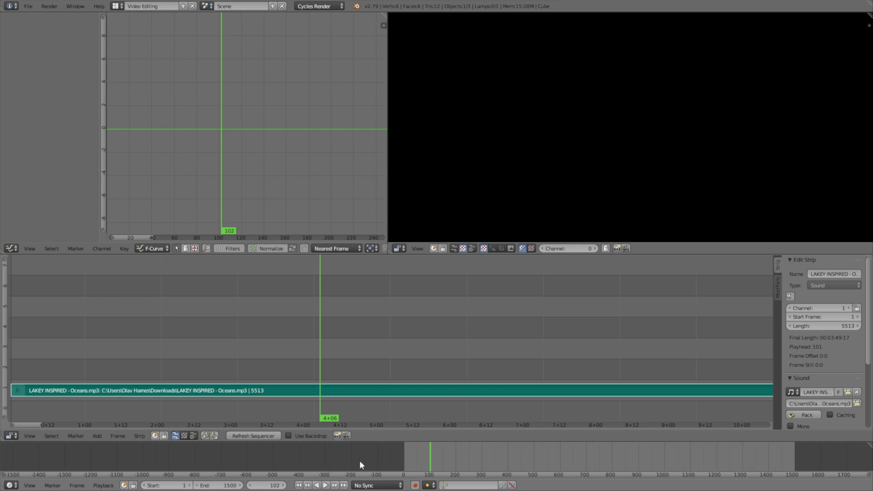
scroll(610, 457, down, 2)
click(689, 455)
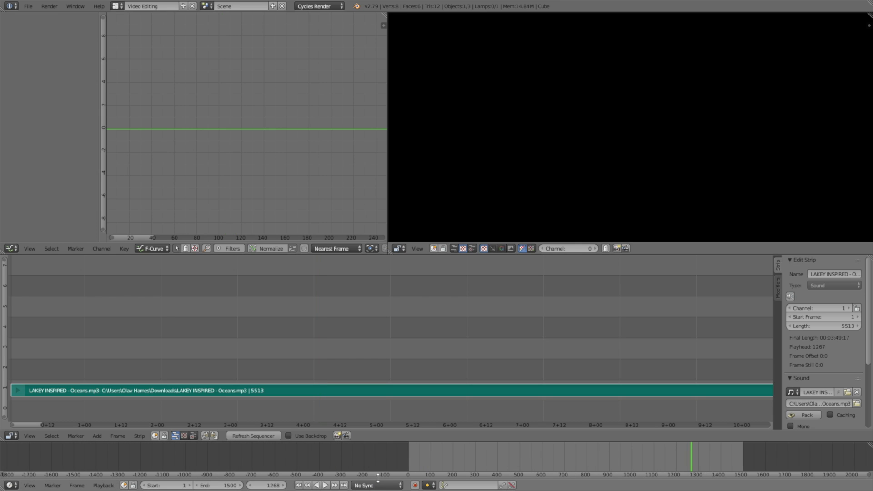
click(326, 486)
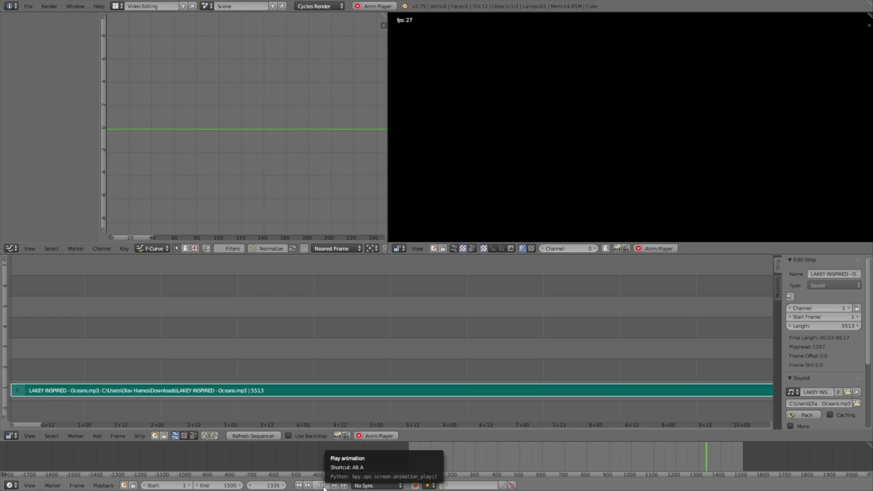
click(322, 486)
click(389, 459)
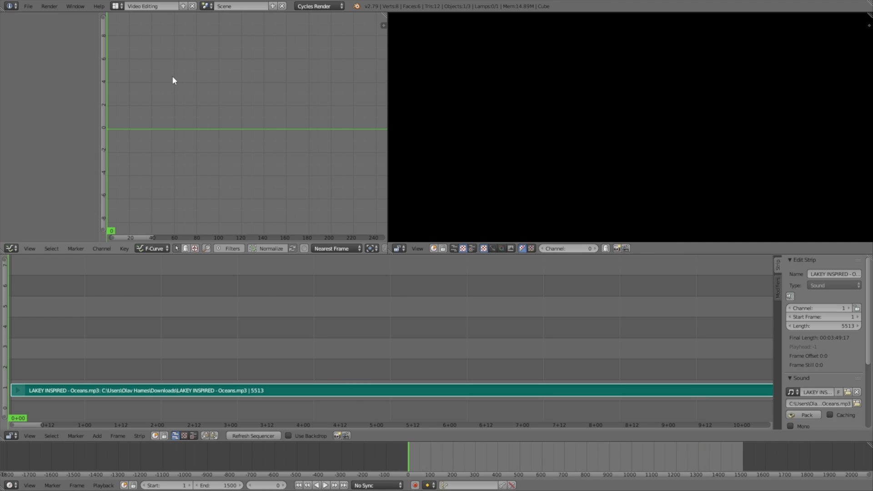
Return to the Default layout and set the cube's scale to 0.3 in X and Y and 2.5 in Z
click(116, 6)
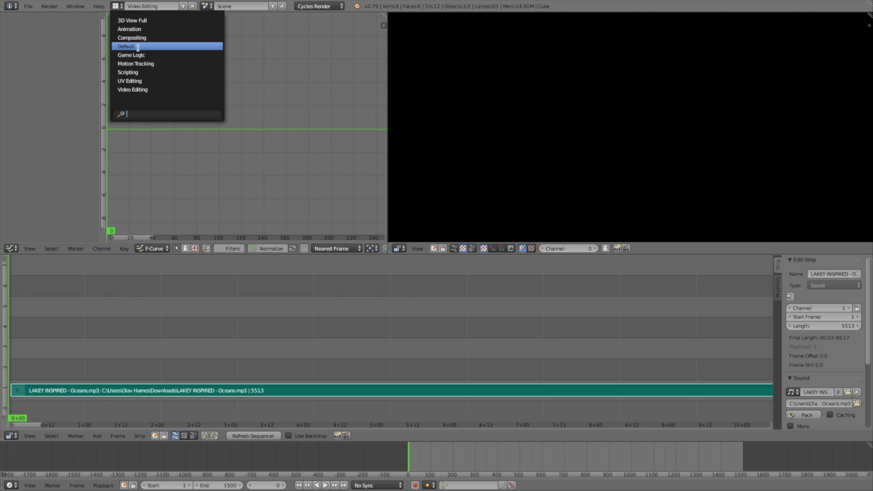
click(132, 43)
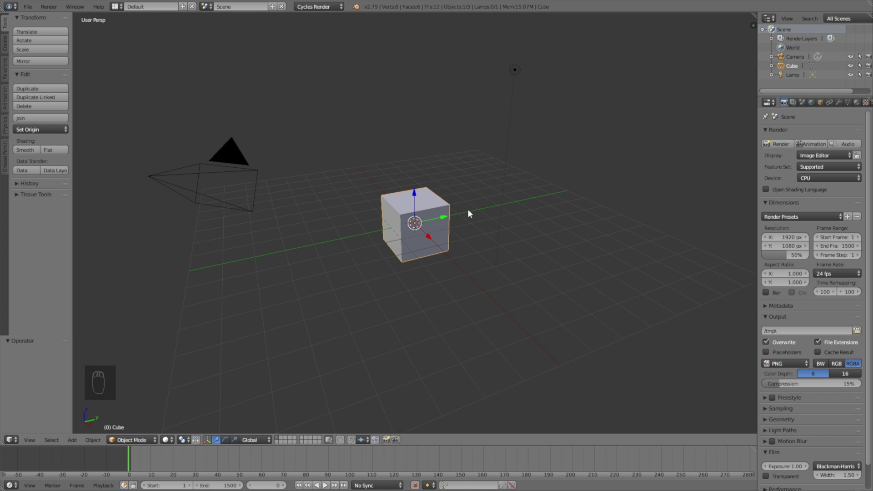
key(n)
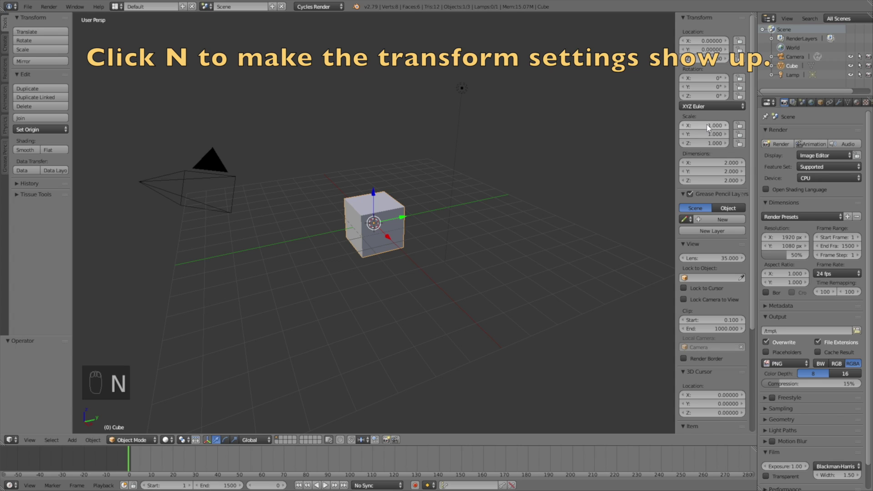
drag(707, 124, 707, 134)
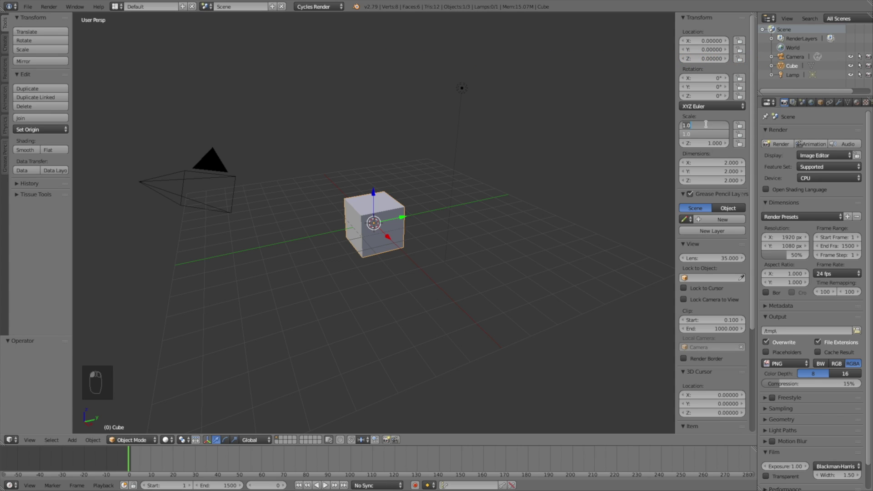
text(3)
key(Return)
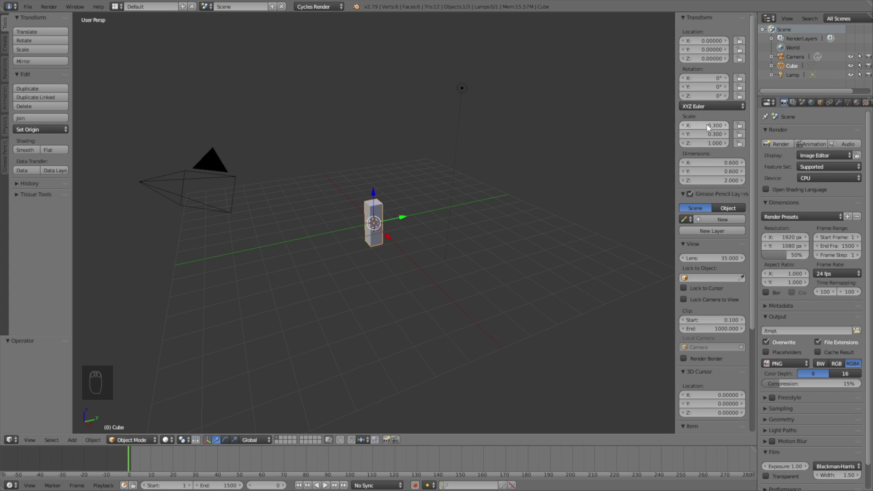
click(707, 143)
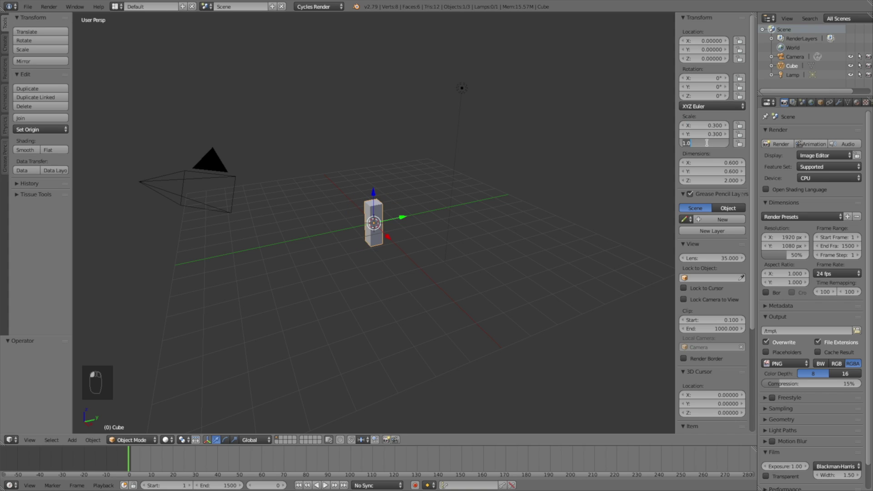
text(2.5)
key(Return)
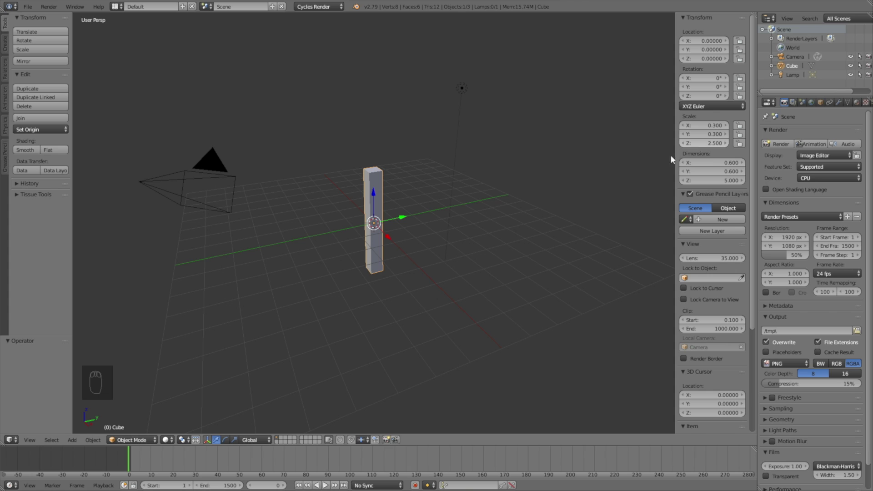
key(n)
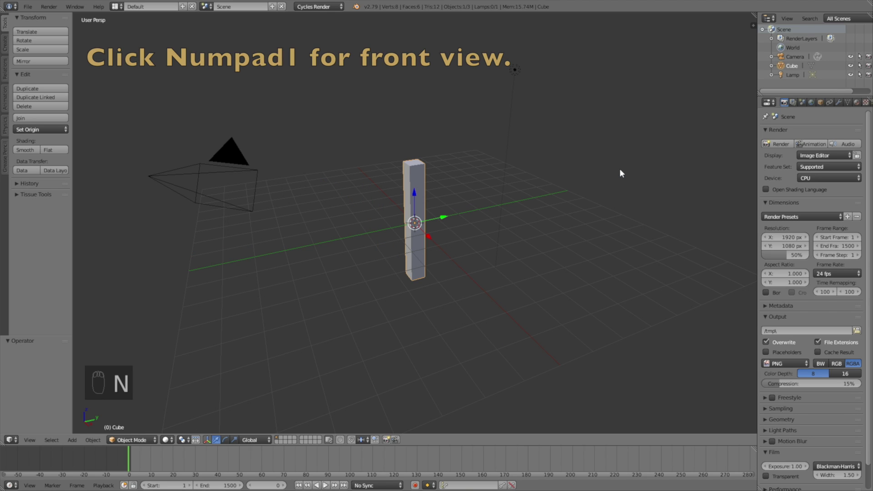
In front view, move the cube up about 2.5 units along Z onto the grid line and set its origin to the 3D cursor
key(KP_1)
scroll(592, 187, up, 4)
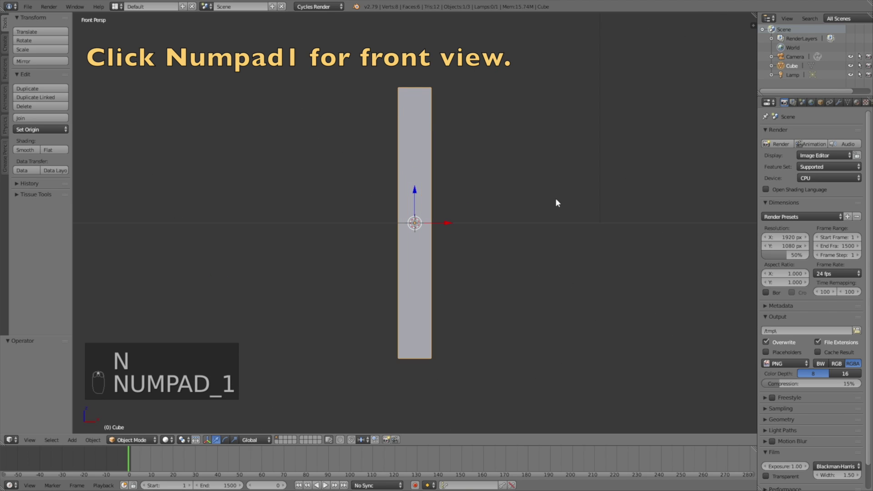
key(g)
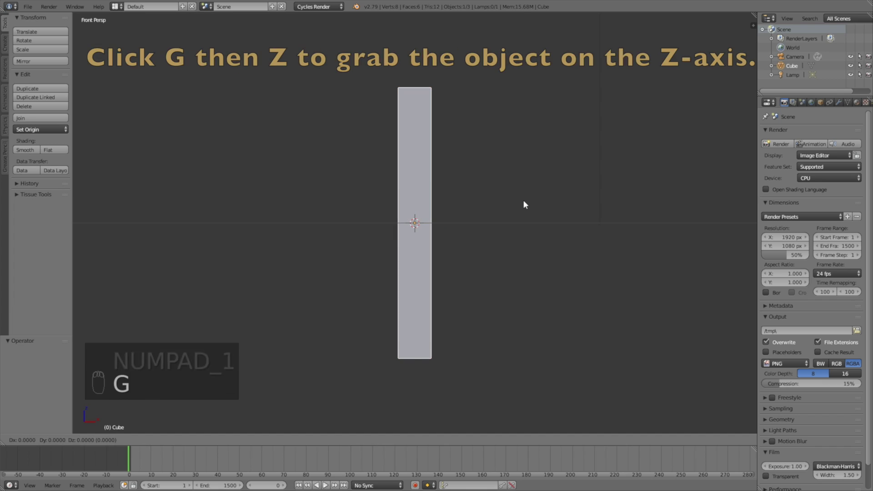
key(z)
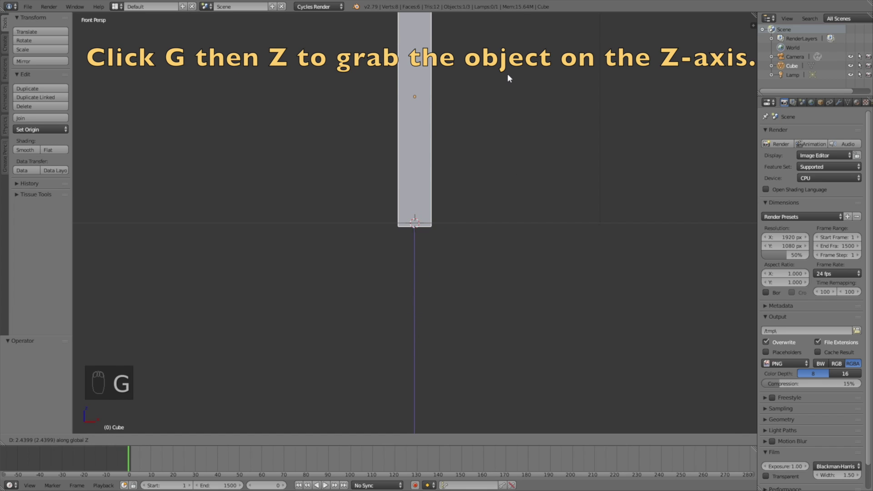
click(508, 70)
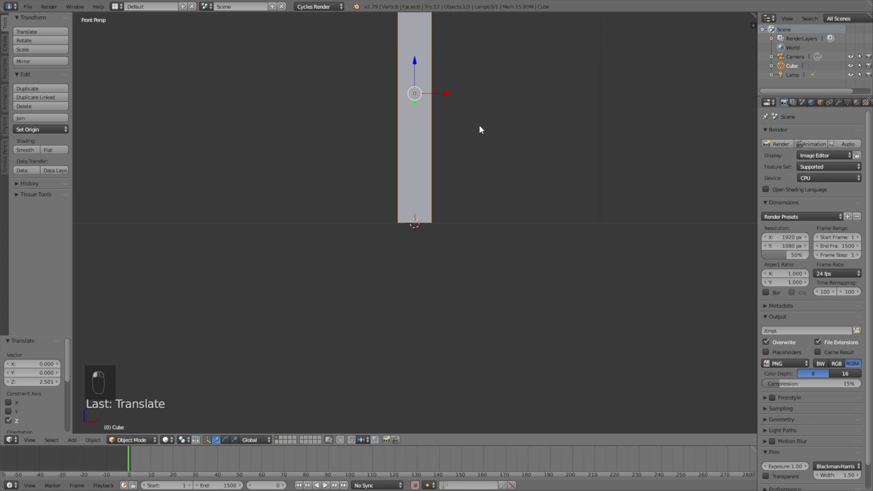
click(53, 129)
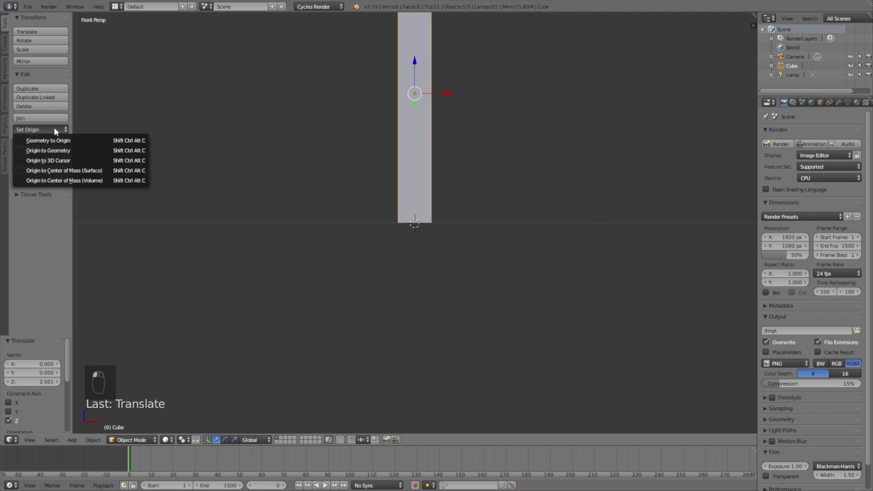
click(68, 162)
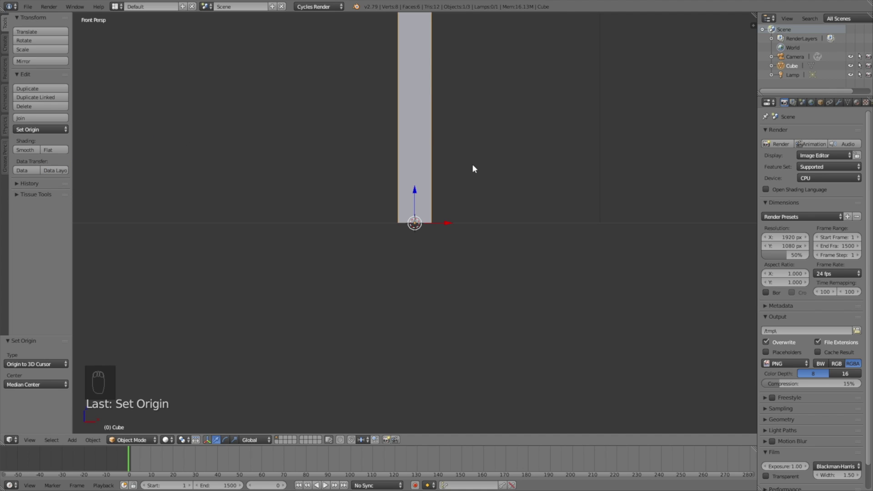
scroll(473, 166, down, 5)
key(s)
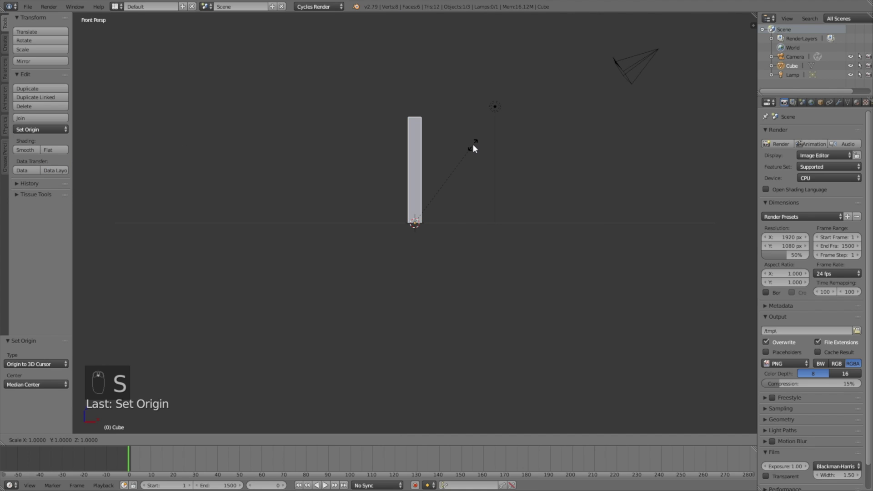
key(z)
right_click(500, 119)
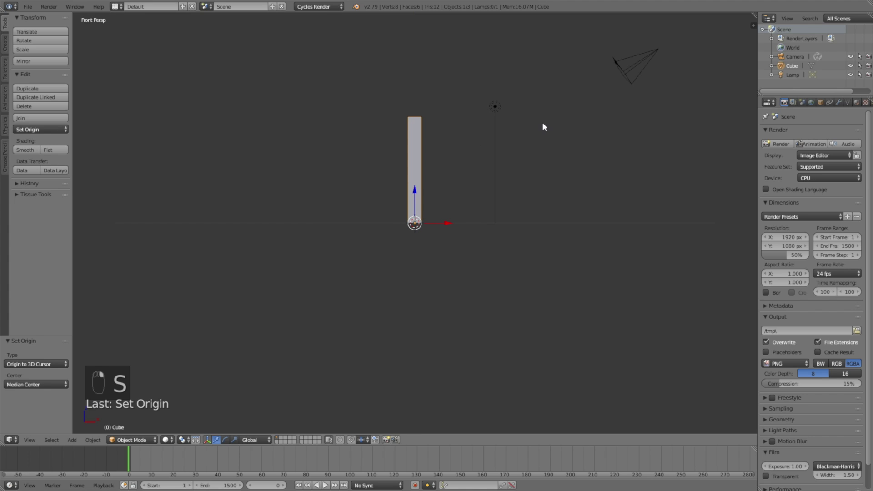
key(s)
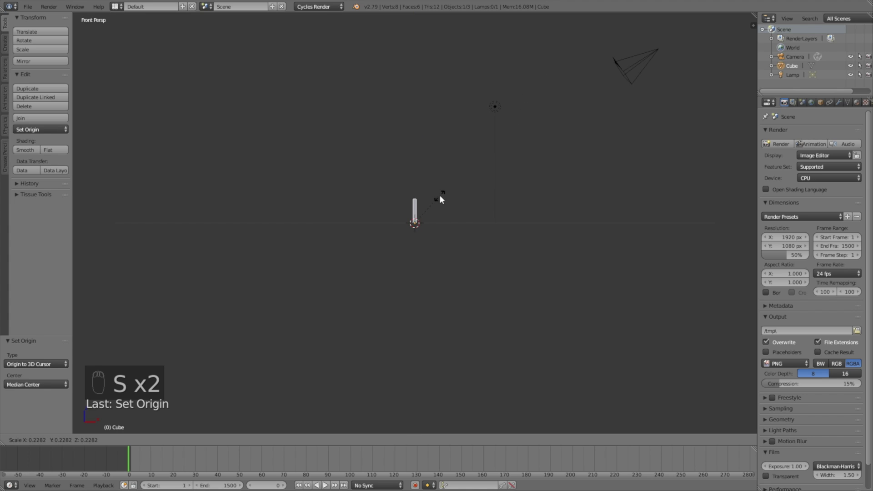
right_click(444, 195)
Duplicate the tall bar in front view and offset the copy 1 unit along the X axis
scroll(486, 169, up, 3)
middle_drag(462, 164, 508, 184)
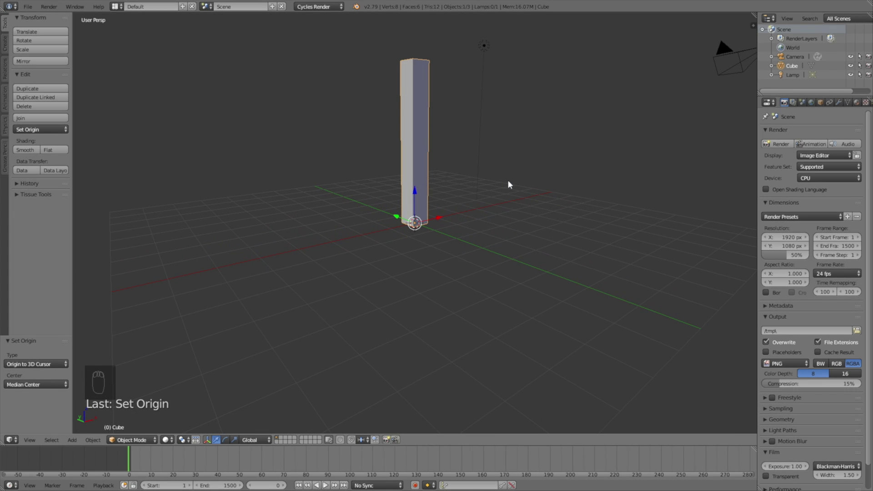
key(KP_1)
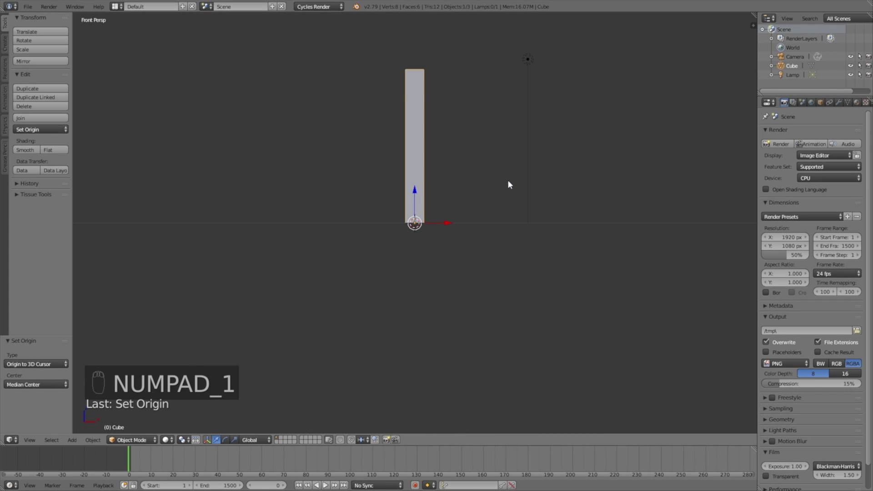
key(shift+d)
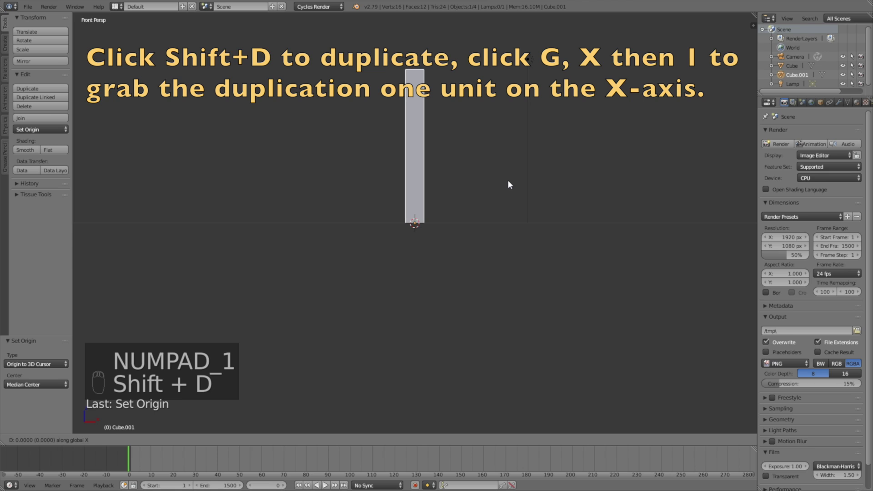
key(x)
key(1)
key(Return)
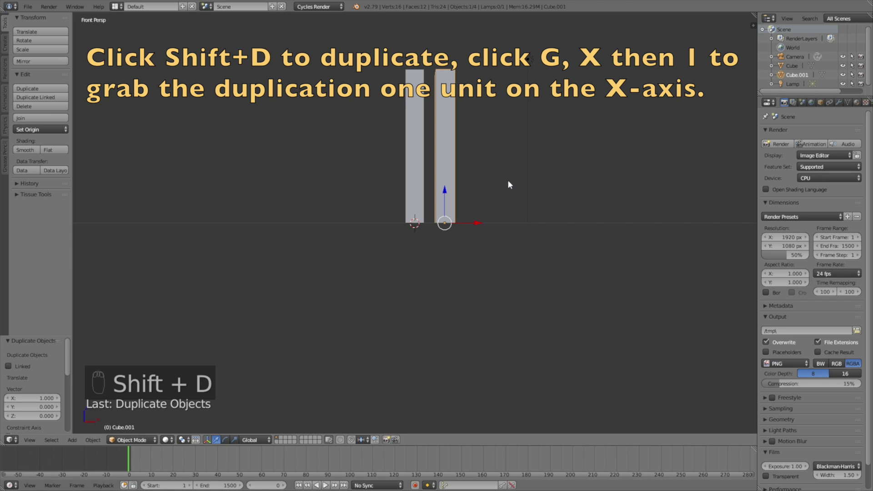
Repeat the 1-unit X-axis duplication five more times to complete a row of seven bars
key(shift+r)
key(shift+r)
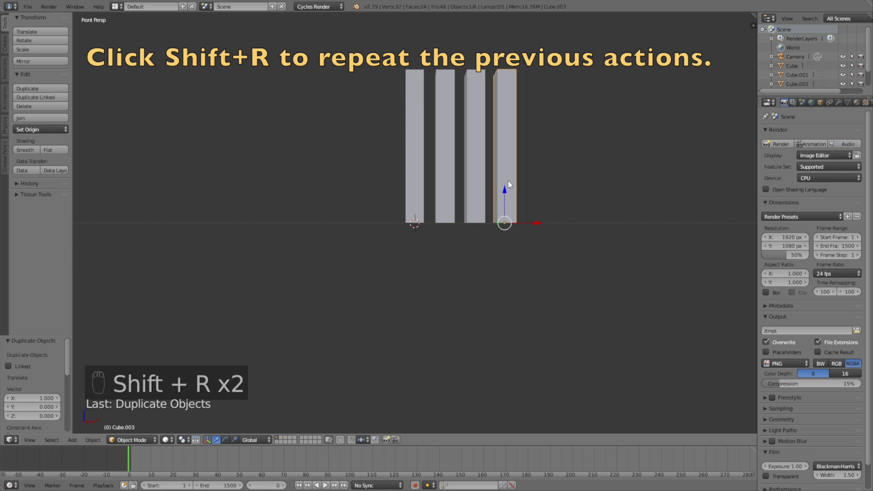
key(shift+r)
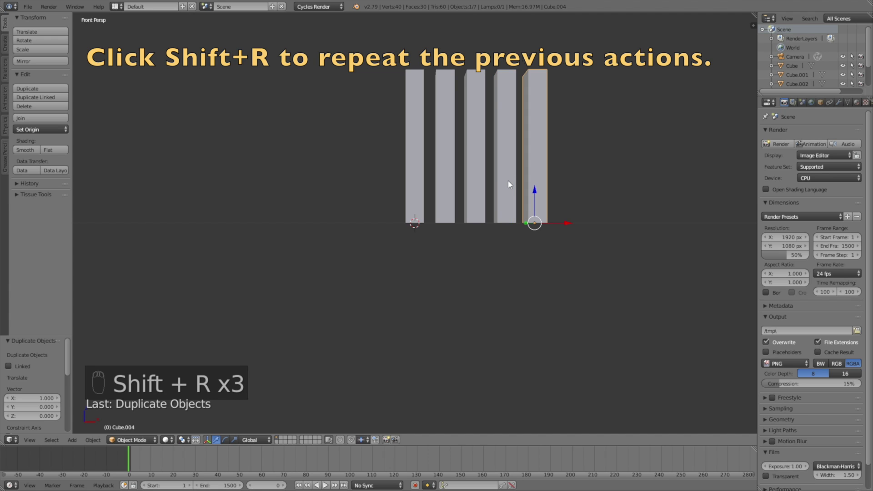
key(shift+r)
key(shift+r)
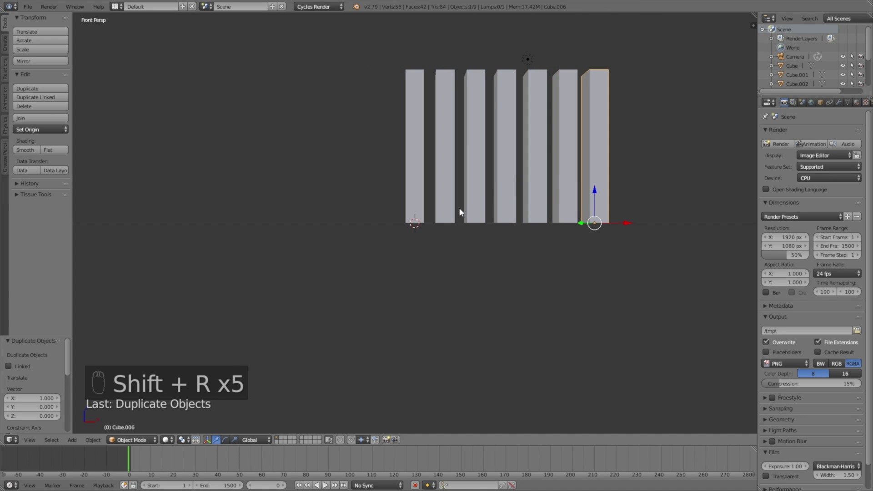
Select the first bar in the row and set the active keying set to Delta Scale
middle_drag(460, 212, 490, 242)
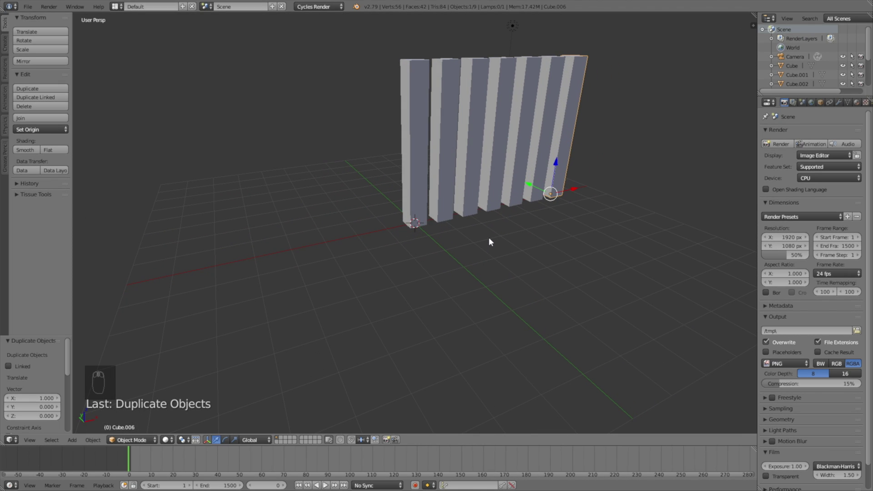
right_click(413, 153)
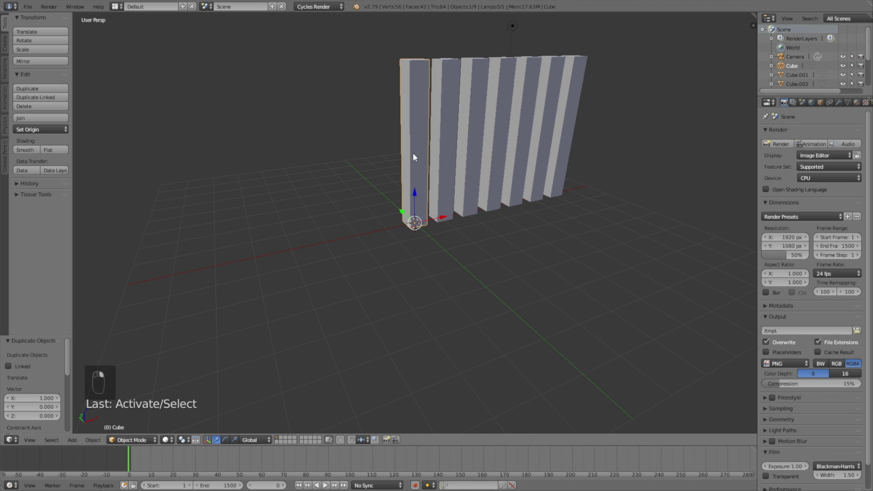
click(465, 485)
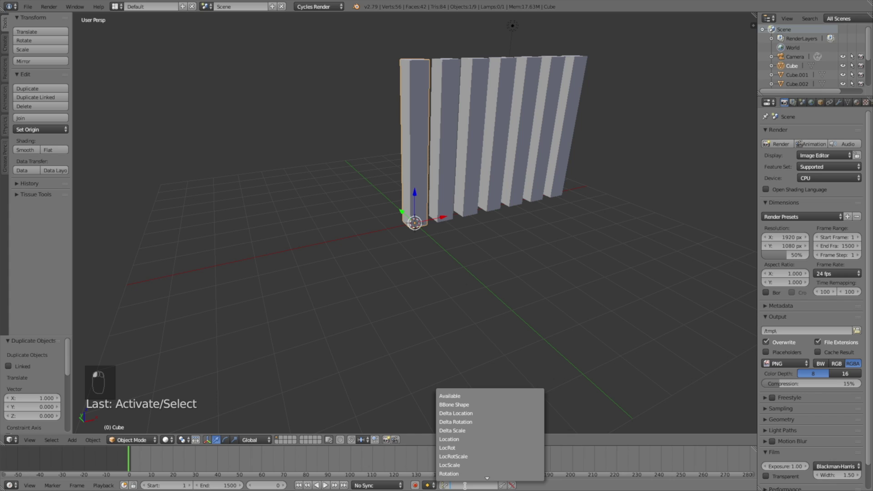
click(477, 430)
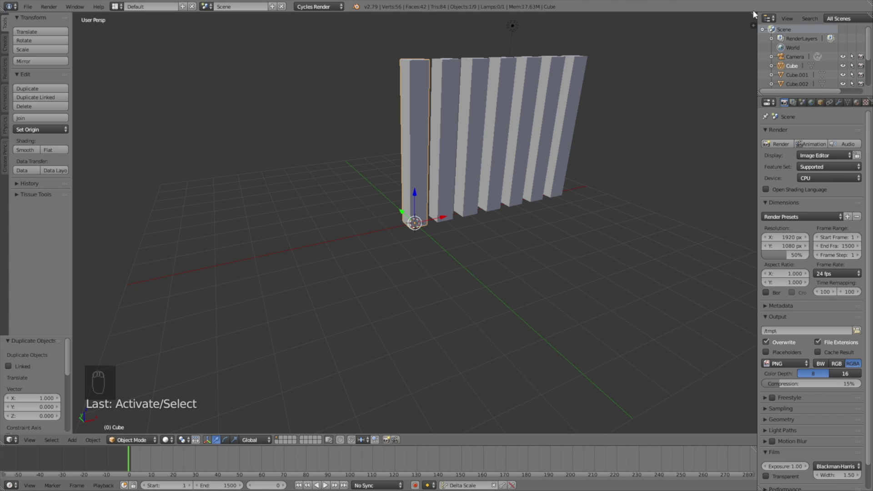
Split the 3D view horizontally at about mid-height and turn the upper area into a Graph Editor
drag(755, 15, 694, 239)
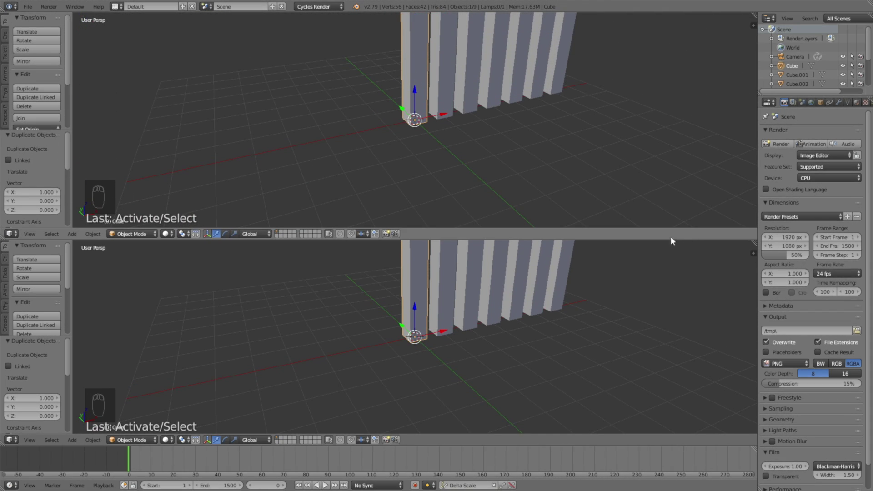
click(9, 234)
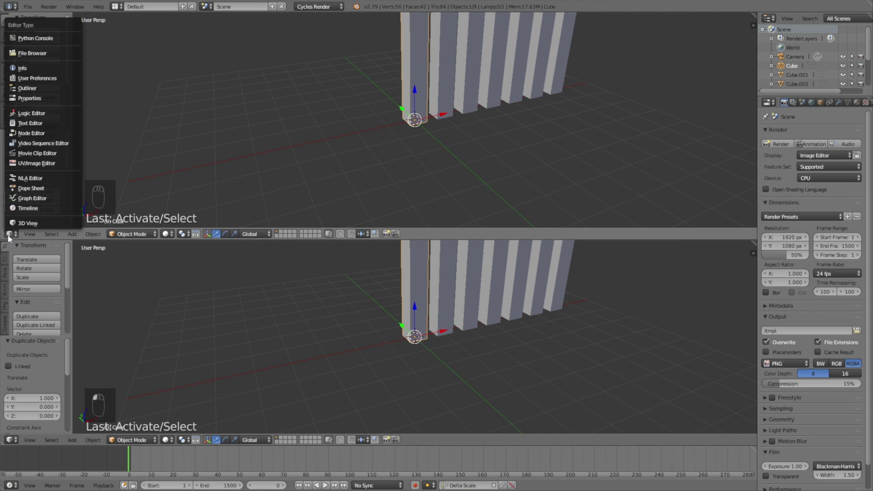
click(32, 198)
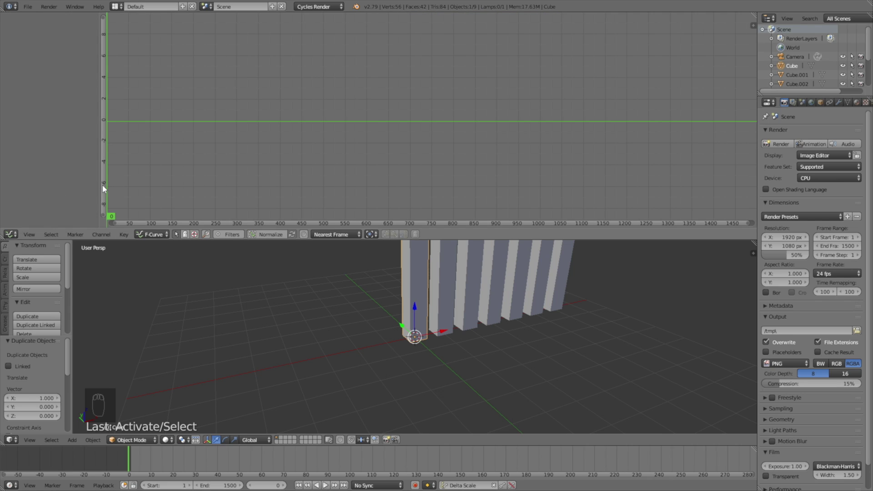
Insert a Delta Scale keyframe on the first bar and hide its X and Y Delta Scale curves
click(503, 485)
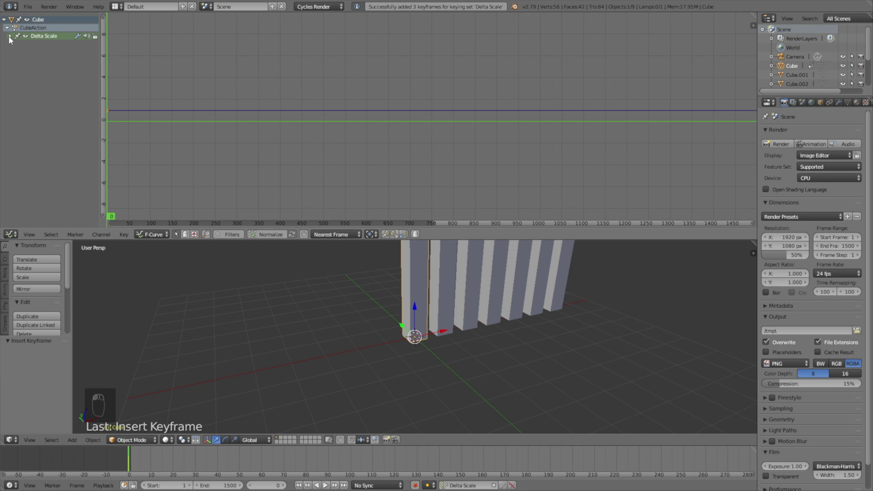
click(9, 36)
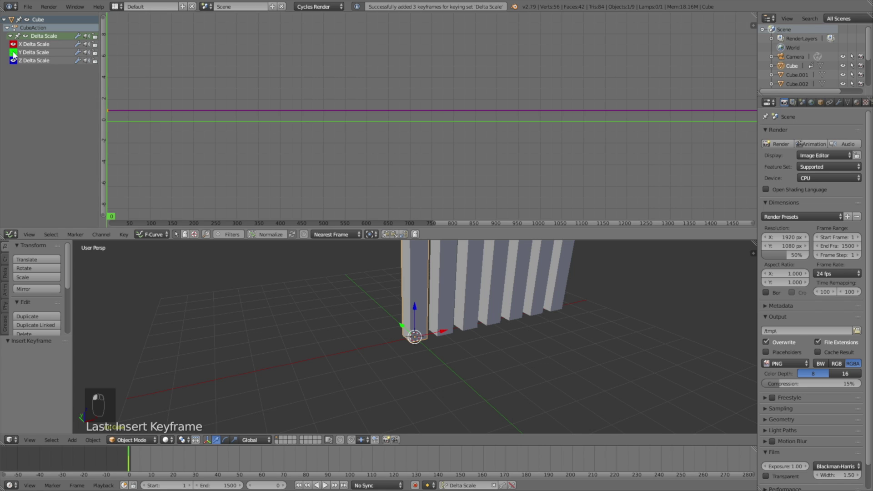
click(13, 45)
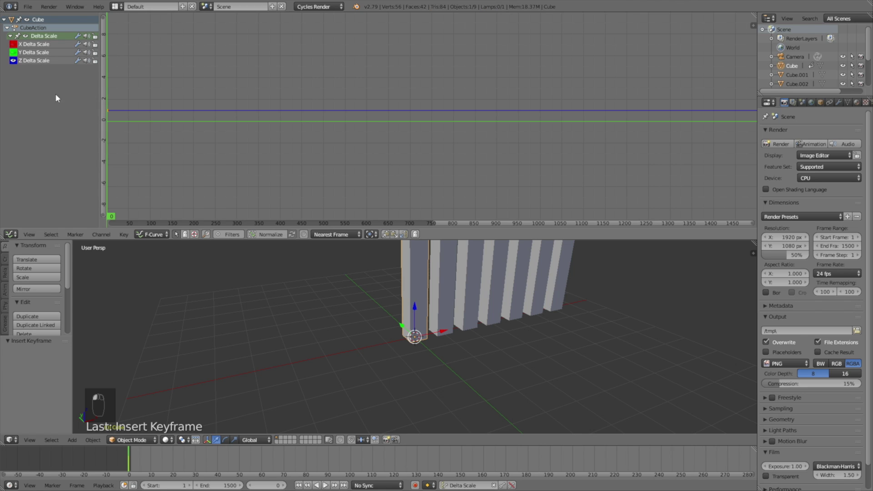
Start Bake Sound to F-Curves for the first bar and choose LAKEY INSPIRED - Oceans.mp3 from the Downloads folder
click(123, 235)
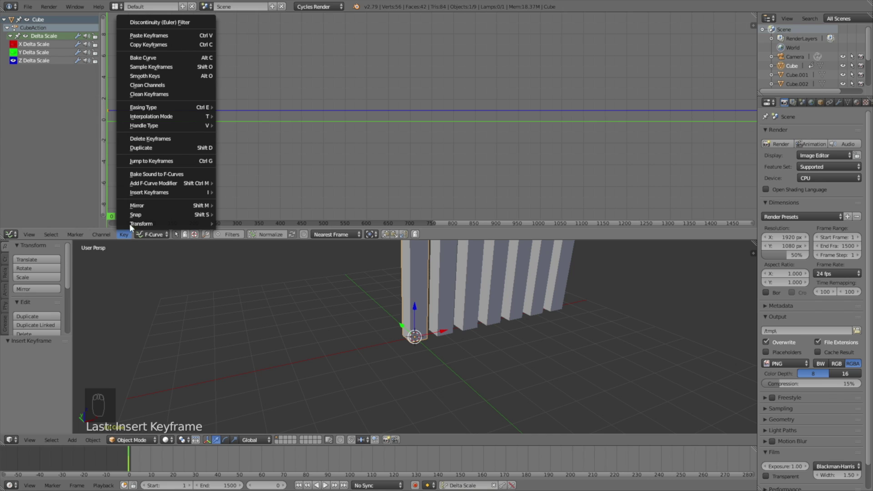
click(156, 175)
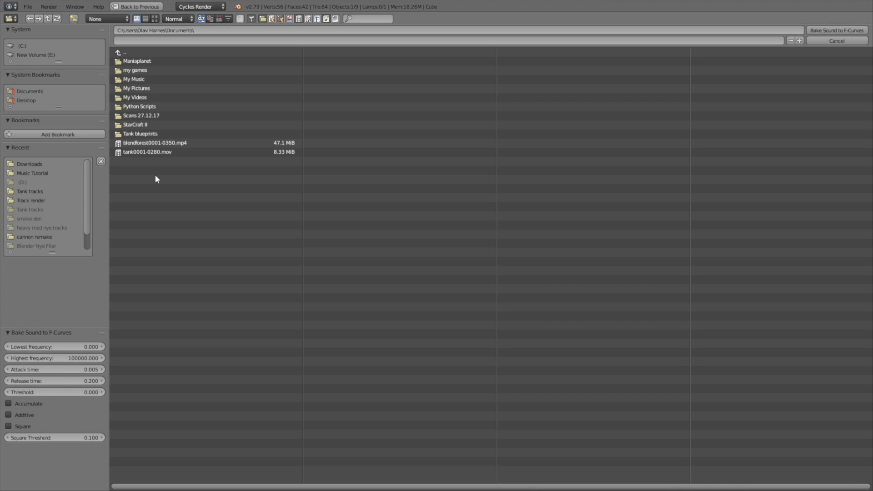
click(29, 165)
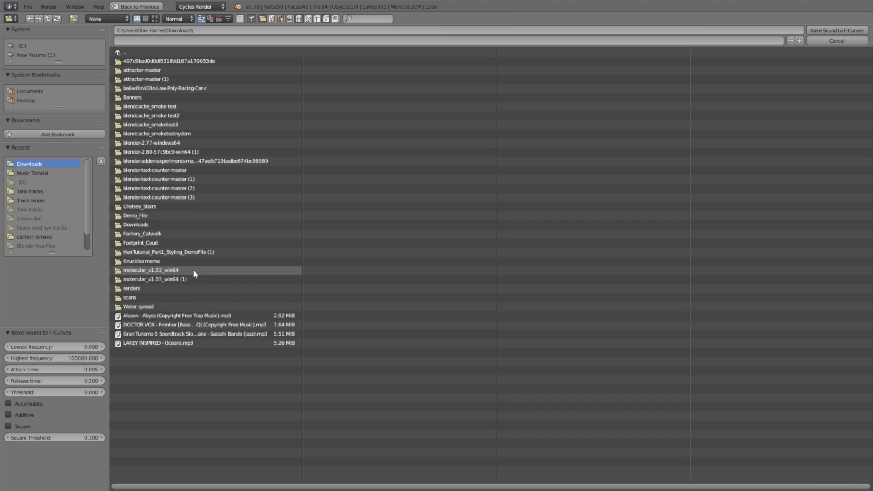
click(183, 345)
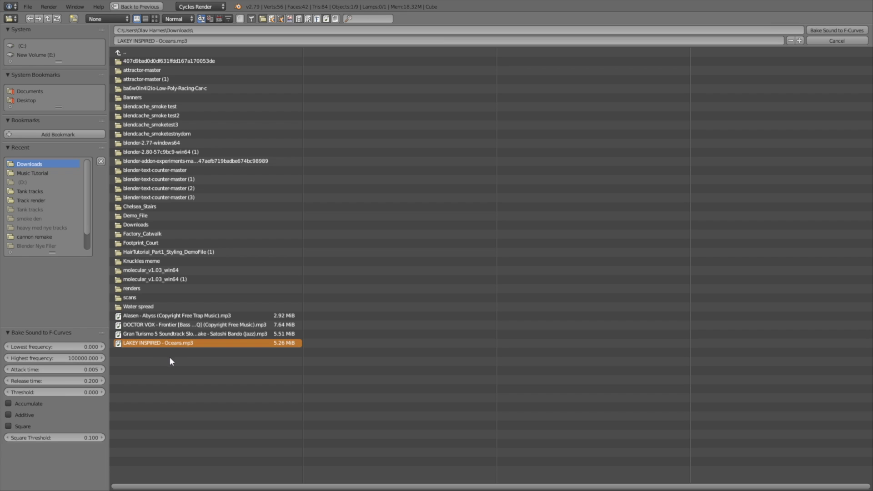
Set the highest frequency to 120 and the attack time to 0.015, and bake the sound to the first bar's curve
click(63, 358)
text(1)
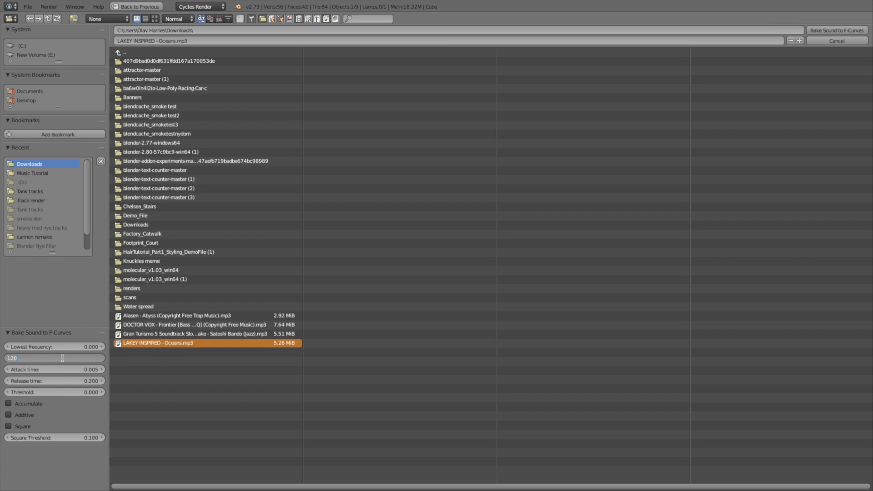
text(20)
key(Return)
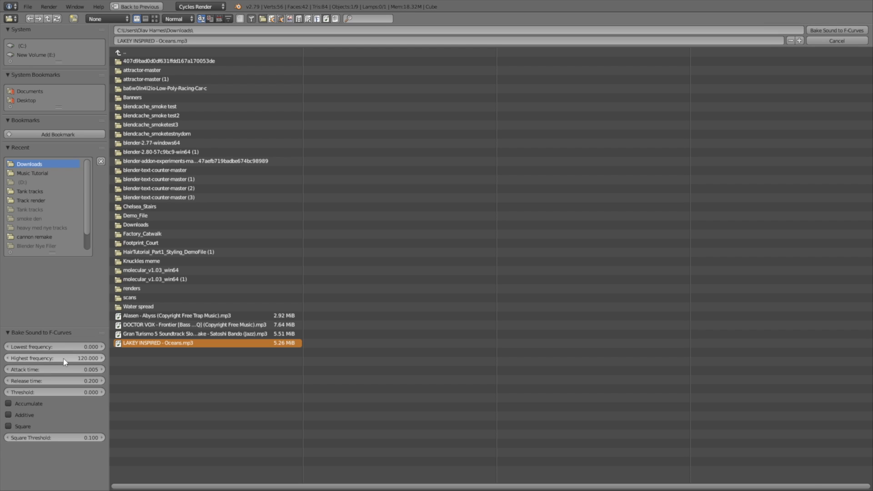
click(61, 370)
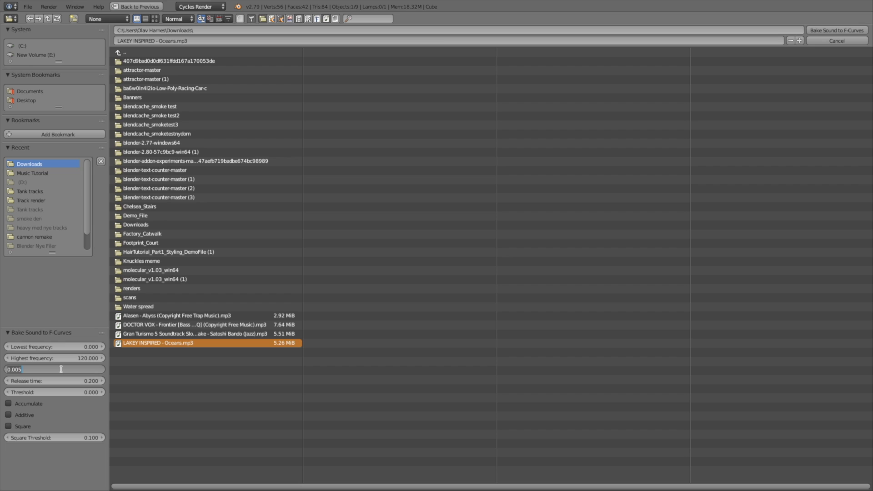
key(BackSpace)
text(.015)
key(Return)
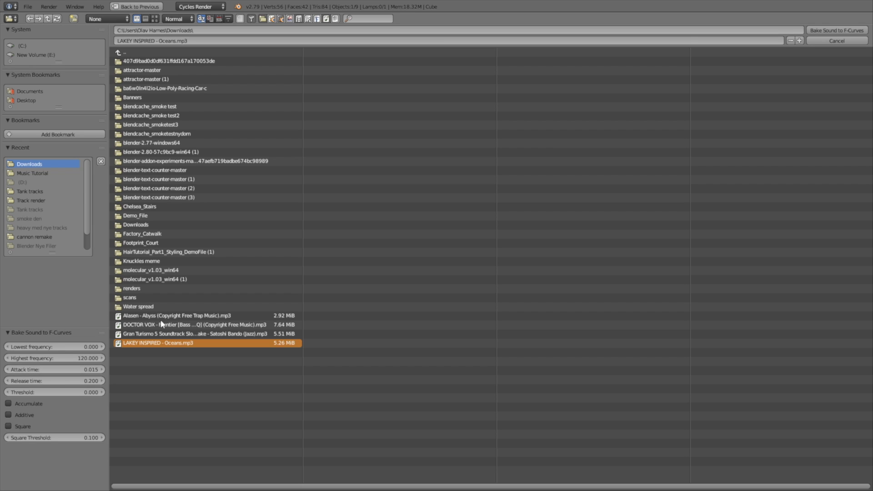
click(818, 32)
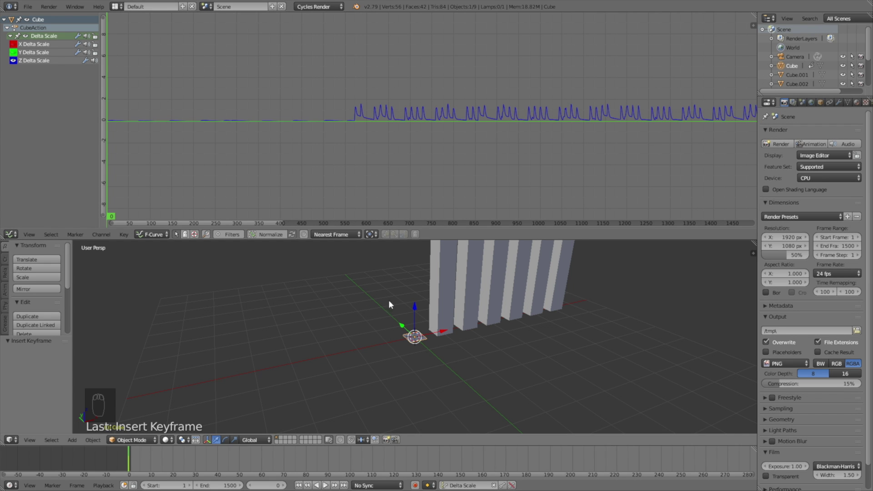
Play the animation from about frame 564 to check the first bar's motion, and stop playback with the playhead back at frame 0
key(Home)
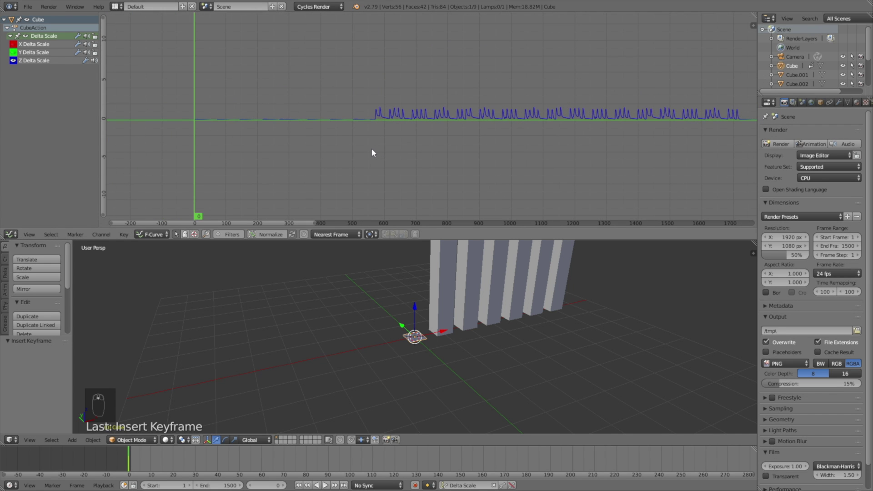
click(372, 148)
click(326, 485)
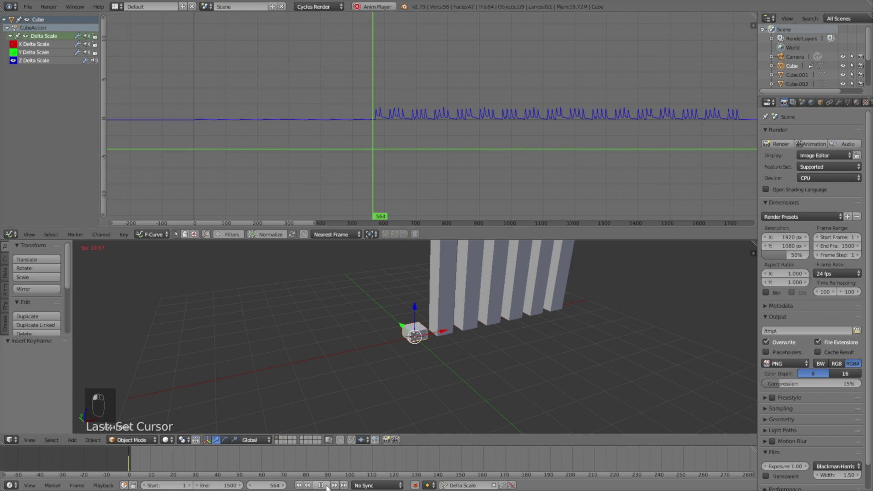
scroll(423, 322, down, 4)
mouse_move(436, 329)
middle_down()
mouse_move(455, 342)
mouse_move(447, 339)
middle_up()
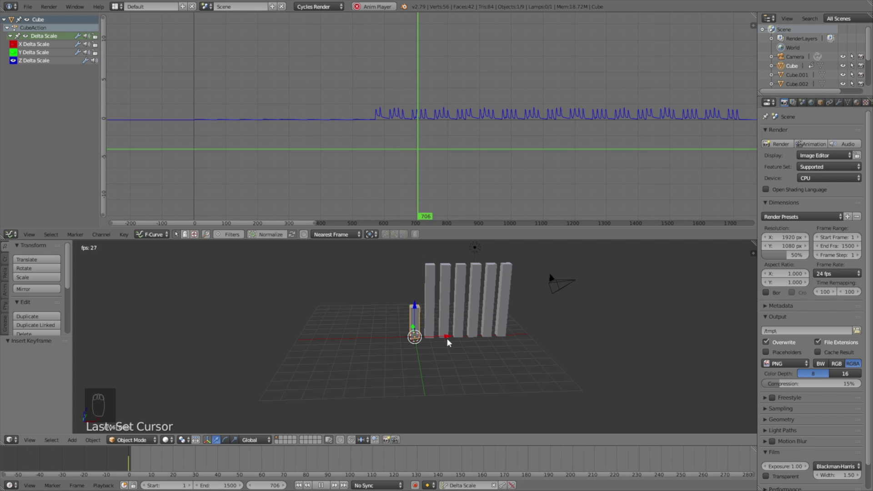
scroll(423, 340, up, 3)
middle_drag(424, 340, 447, 337)
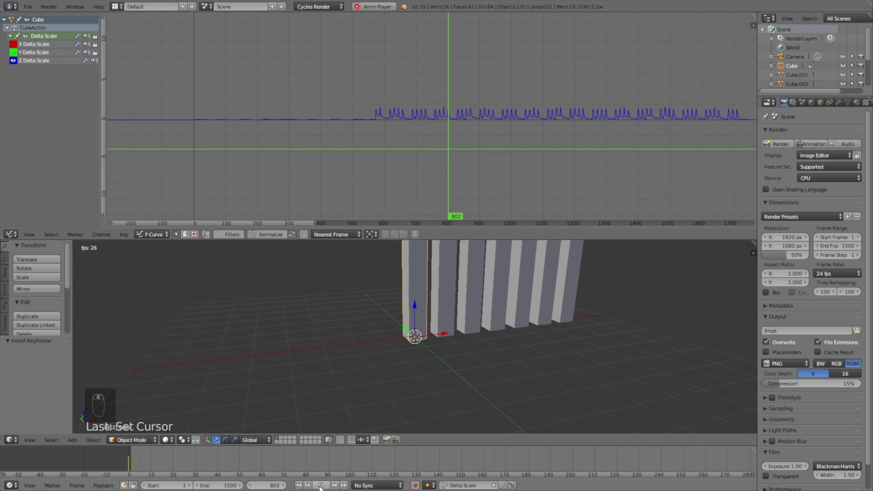
key(Escape)
Insert a Delta Scale keyframe on the second bar and choose LAKEY INSPIRED - Oceans.mp3 to bake into its Z Delta Scale curve
right_click(441, 279)
click(502, 485)
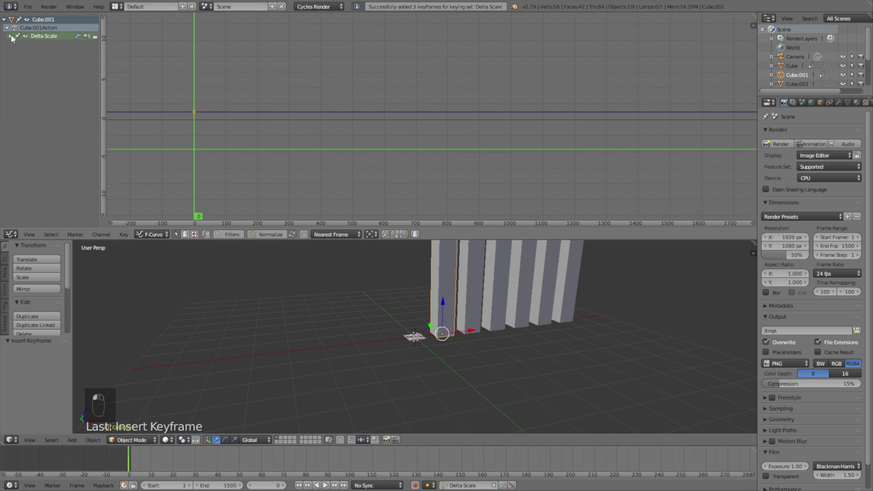
click(124, 234)
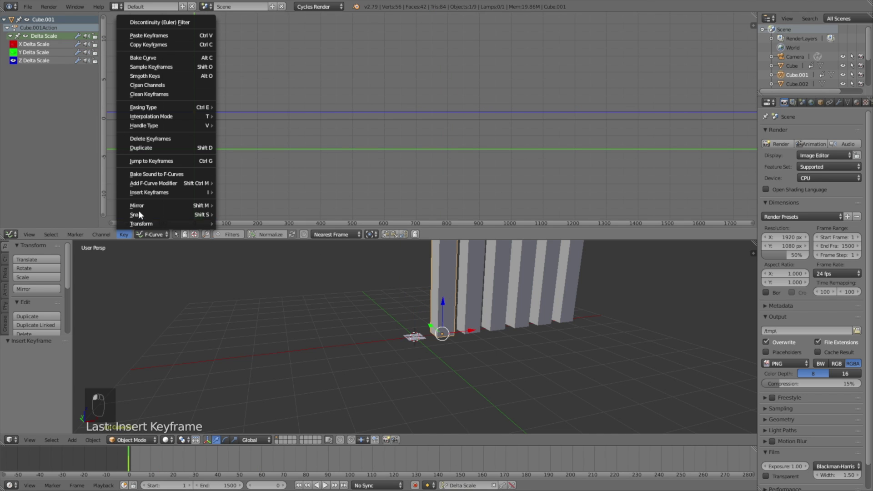
click(157, 174)
click(155, 343)
Set the lowest frequency to 120 and the highest to 250, and bake the sound to the second bar's curve
click(76, 347)
text(120)
key(Return)
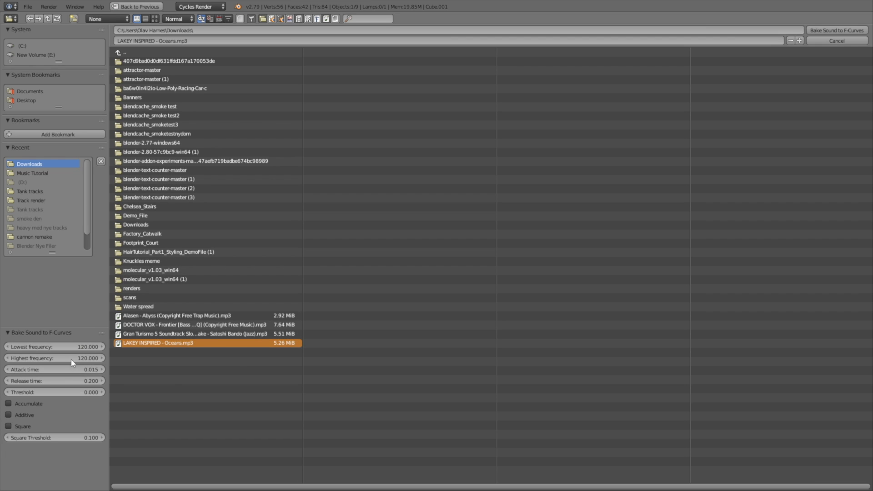
double_click(68, 358)
text(250)
key(Return)
click(821, 30)
Insert a Delta Scale keyframe on the third bar and bake the song to its Z curve with frequencies from 250 to 350
right_click(467, 282)
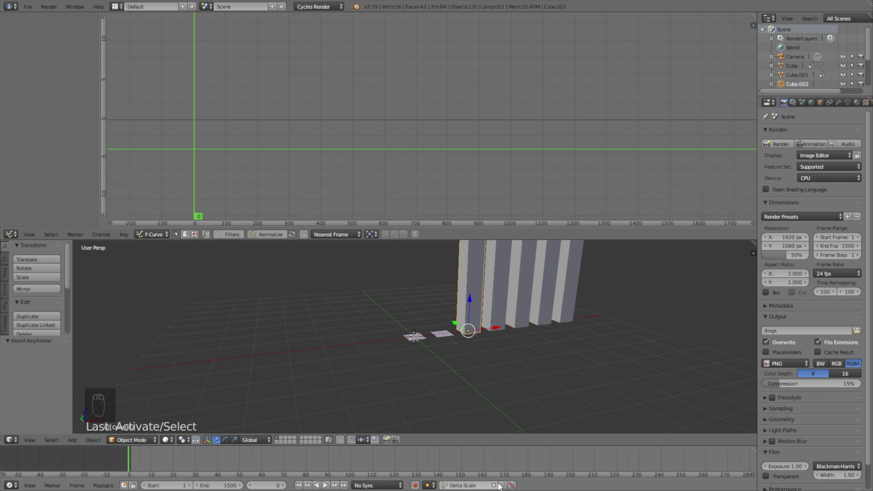
key(i)
click(125, 235)
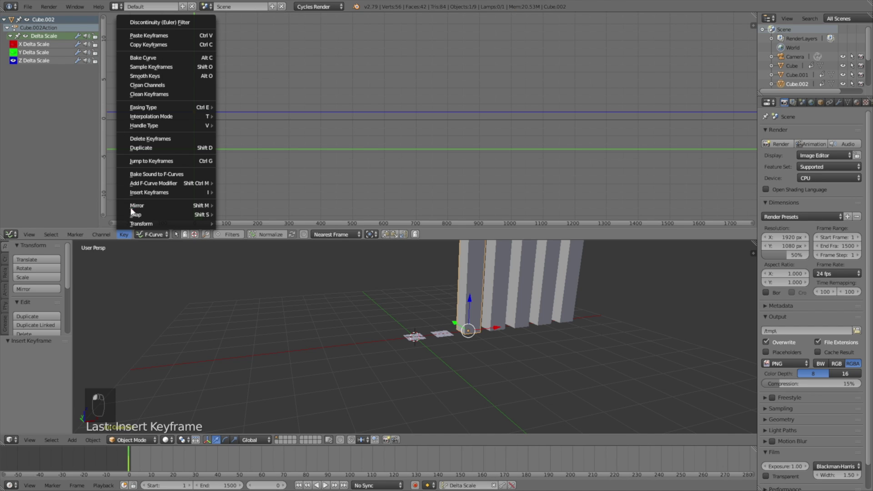
click(156, 174)
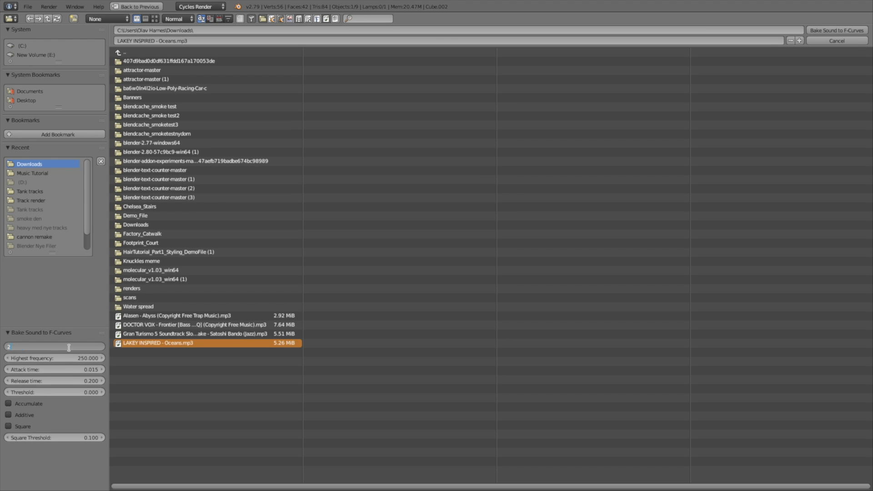
click(837, 30)
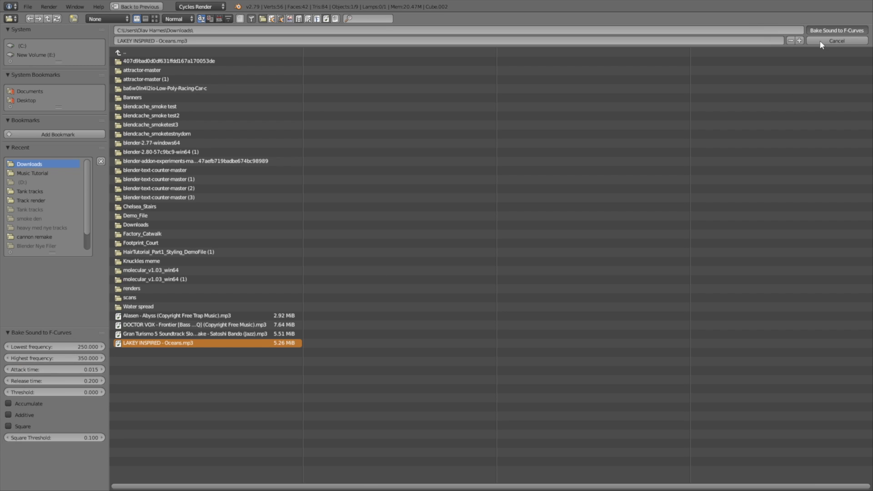
Insert a Delta Scale keyframe on the fourth bar and bake the song to its Z curve with frequencies from 350 to 600
key(shift+d)
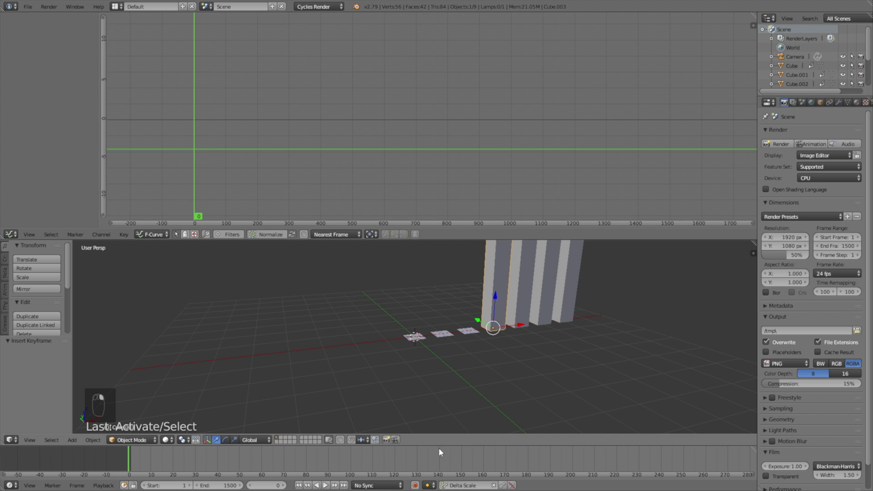
key(i)
click(124, 234)
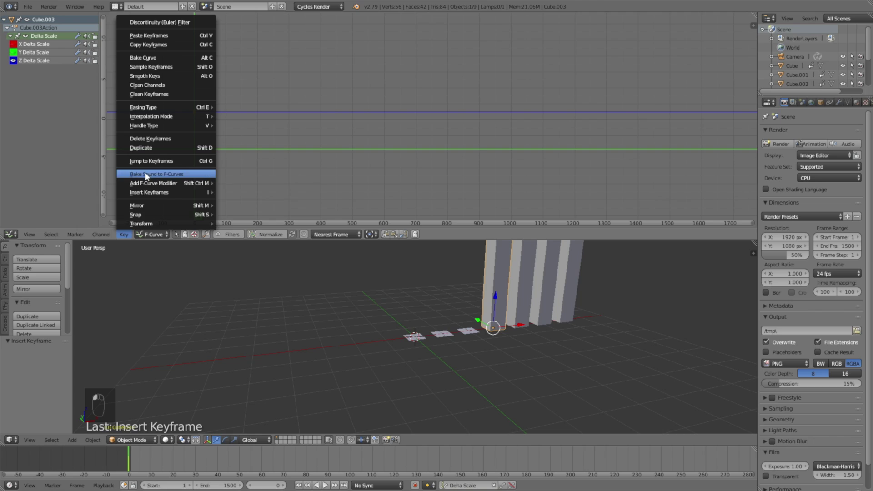
click(156, 173)
click(57, 344)
click(53, 358)
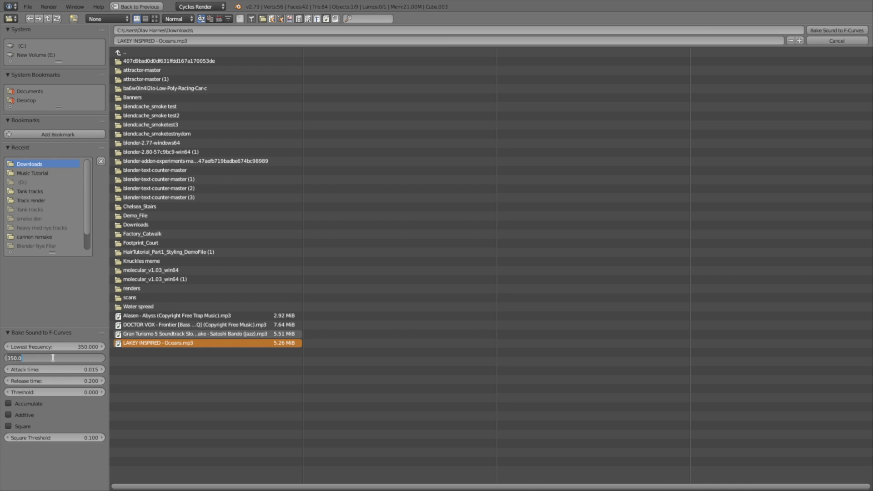
key(Return)
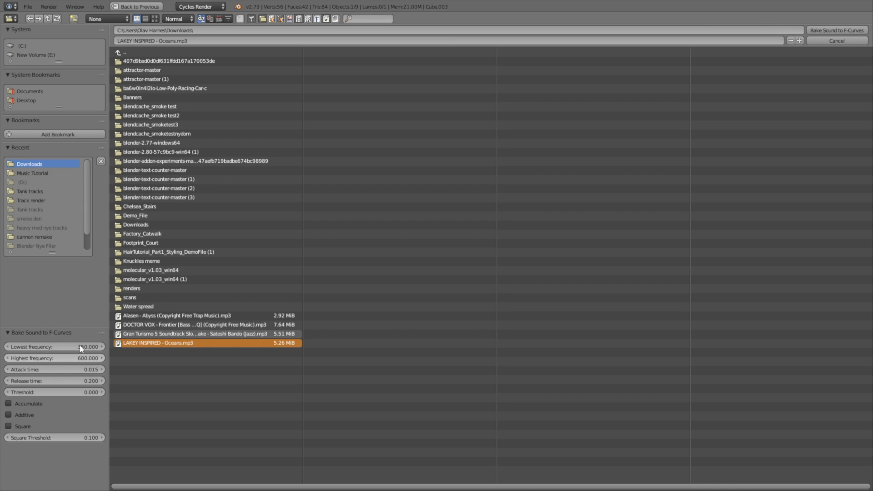
click(837, 30)
Insert a Delta Scale keyframe on the fifth bar and bake the song to its Z curve with the highest frequency at 1000
right_click(517, 325)
key(i)
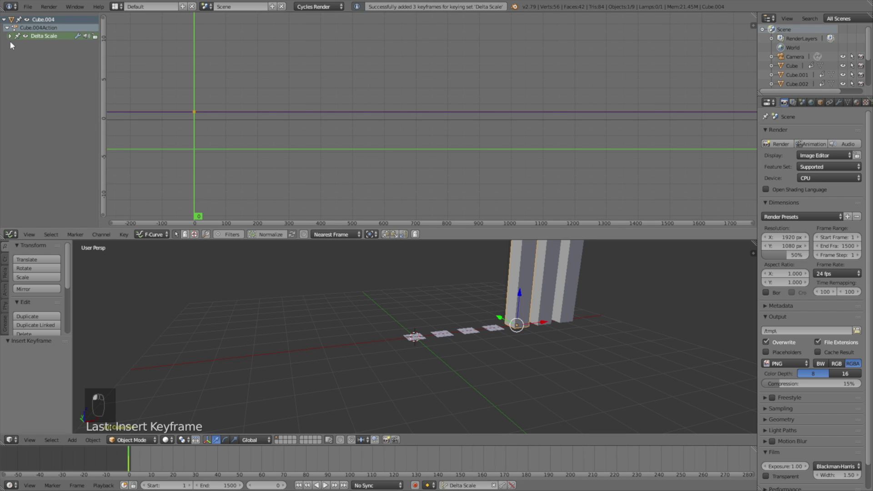
click(34, 44)
click(45, 60)
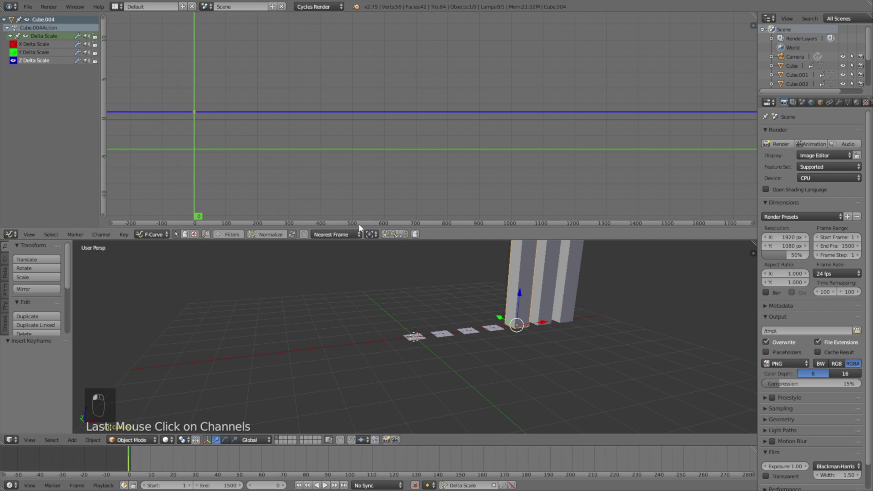
click(124, 234)
click(151, 174)
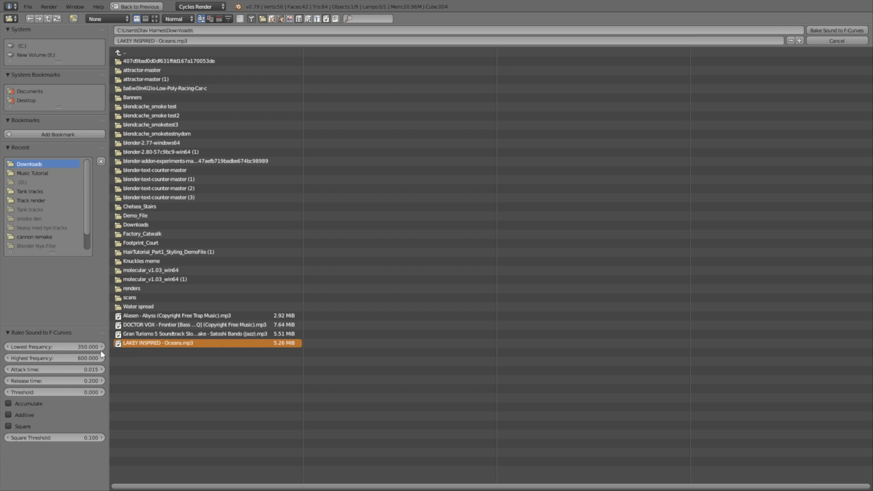
click(55, 359)
text(1000)
key(Return)
click(814, 32)
Insert a Delta Scale keyframe on the sixth bar and bake the song to its Z curve with frequencies from 1000 to 10000
right_click(553, 258)
click(502, 485)
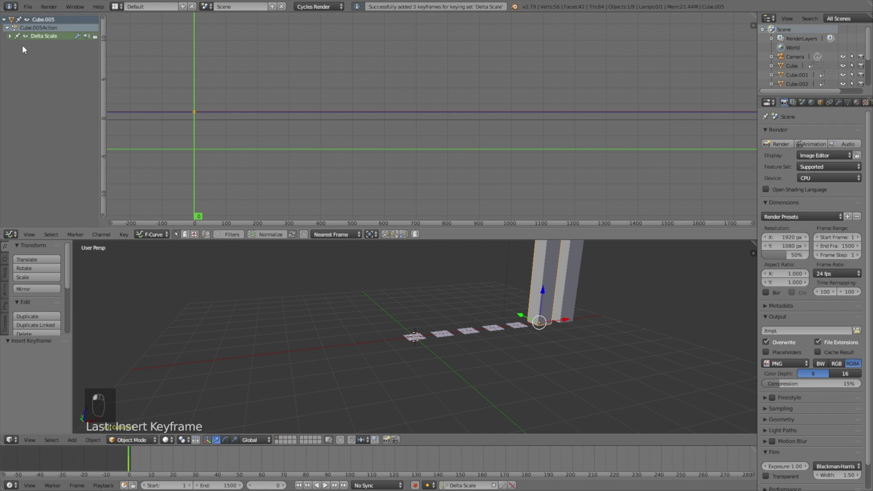
click(10, 36)
click(124, 234)
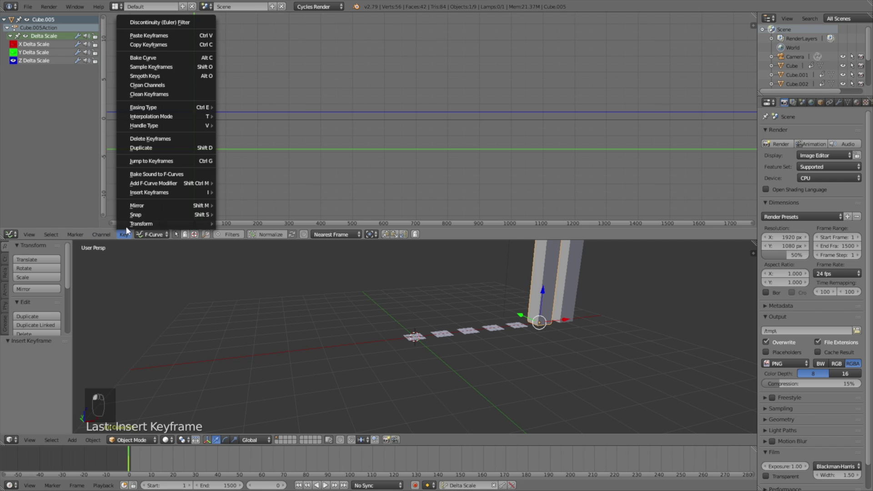
click(166, 177)
click(76, 345)
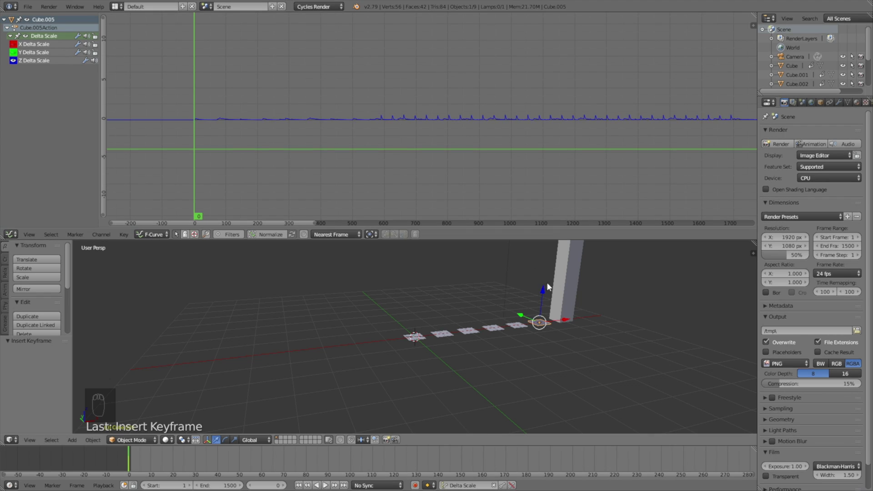
Insert a Delta Scale keyframe on the seventh bar and bake LAKEY INSPIRED - Oceans.mp3 to its Z curve with frequencies from 10000 to 16000
right_click(566, 291)
key(i)
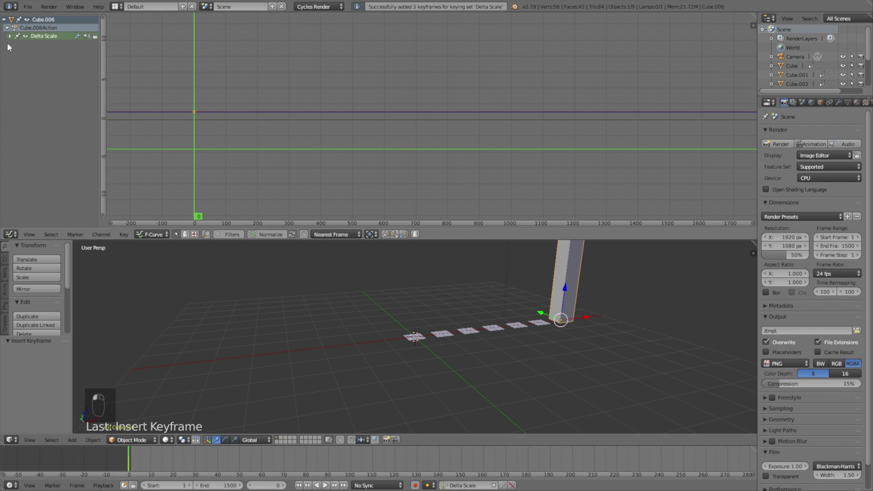
click(124, 235)
click(159, 176)
click(182, 343)
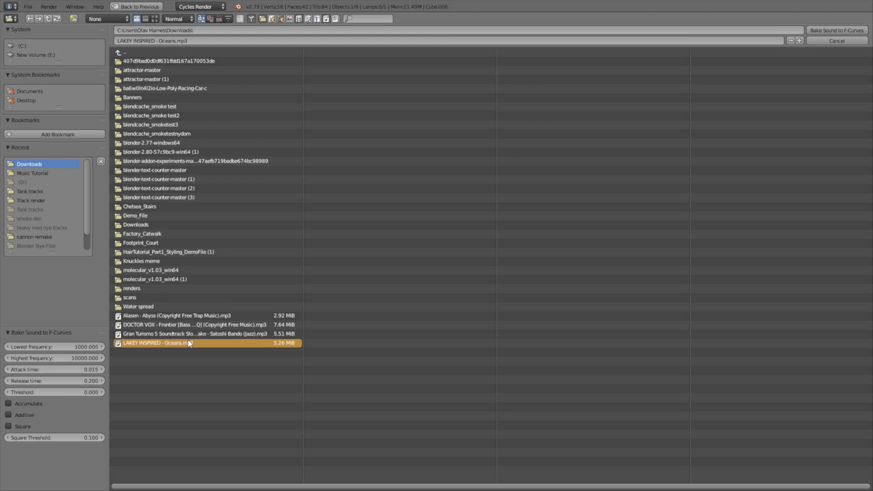
click(55, 347)
click(45, 359)
text(16)
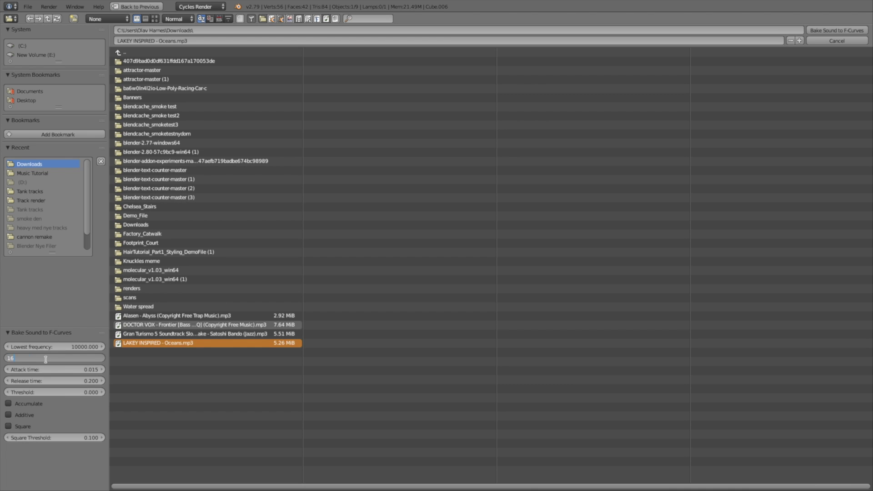
text(000)
key(Return)
click(837, 30)
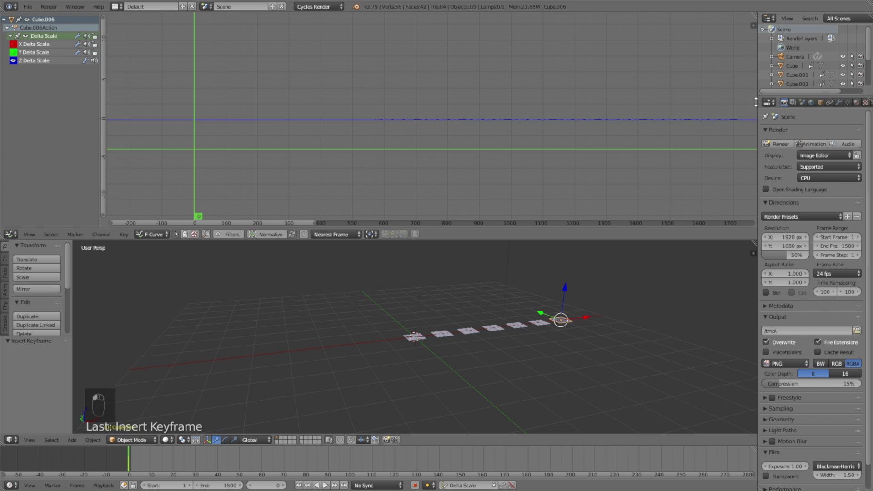
Play the animation from frame 0 to check the motion of all seven bars, and stop playback at about frame 402
key(alt+a)
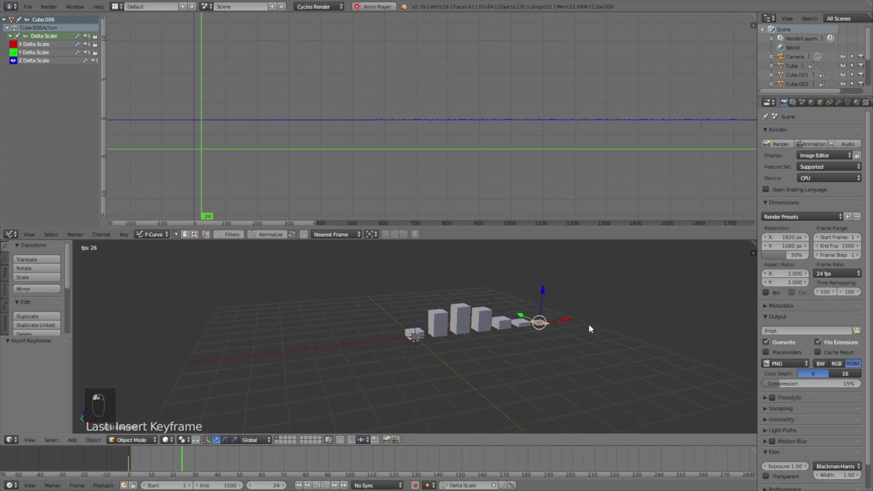
middle_drag(588, 324, 583, 353)
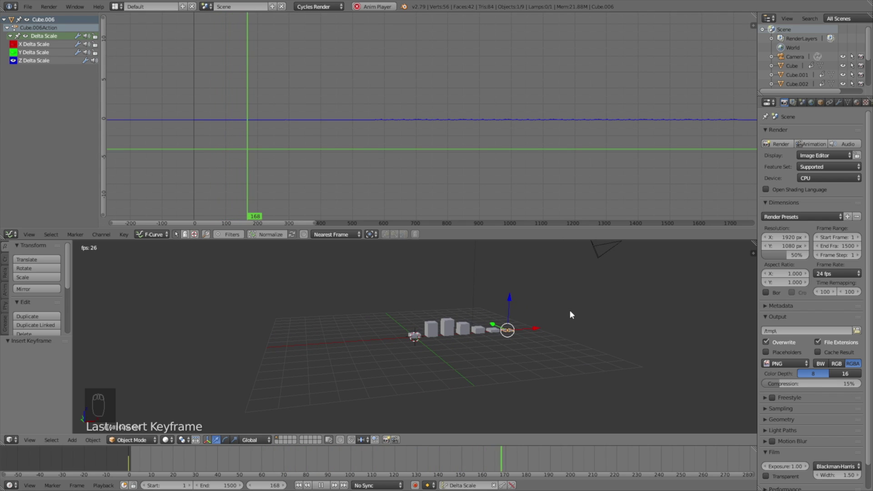
scroll(470, 153, up, 5)
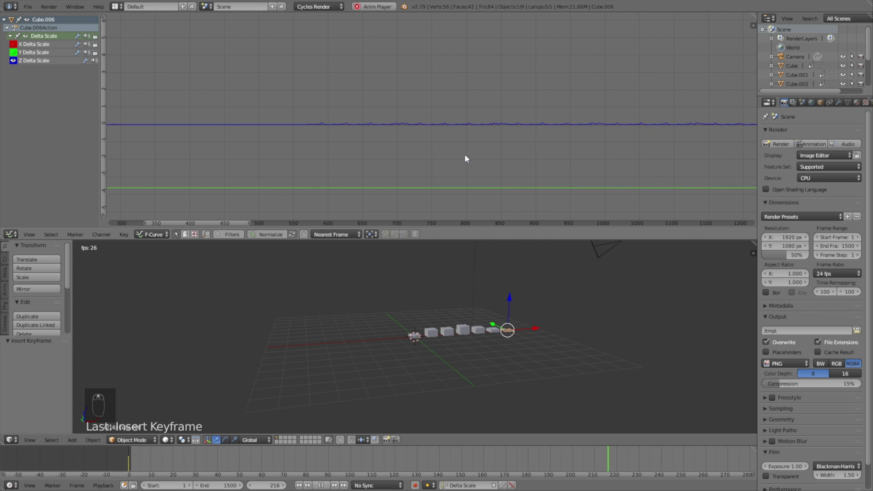
scroll(404, 150, down, 1)
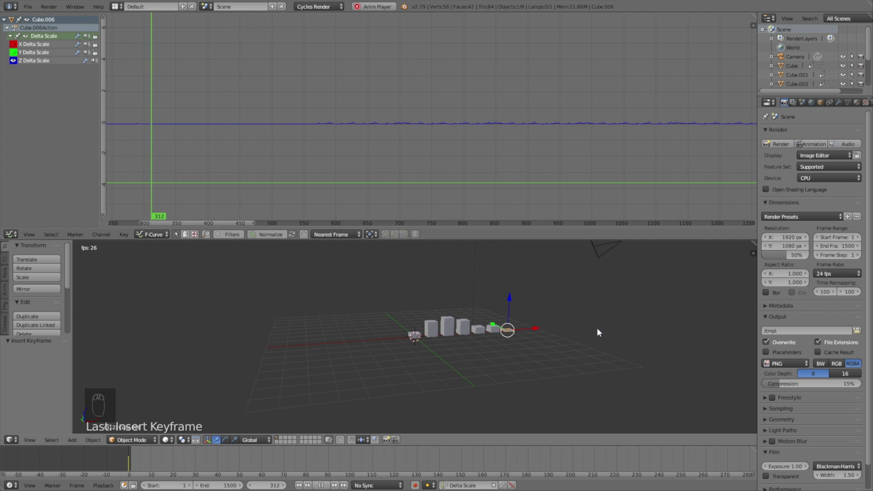
mouse_move(598, 330)
middle_down()
mouse_move(612, 335)
mouse_move(593, 337)
middle_up()
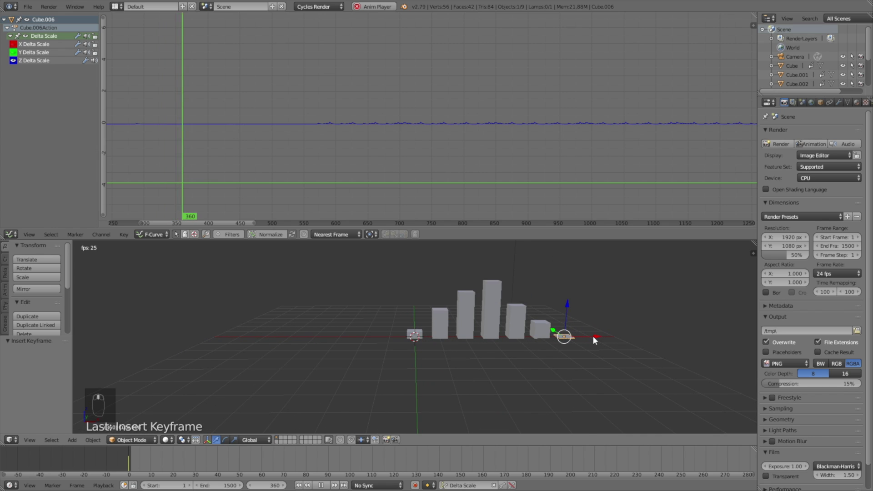
click(321, 485)
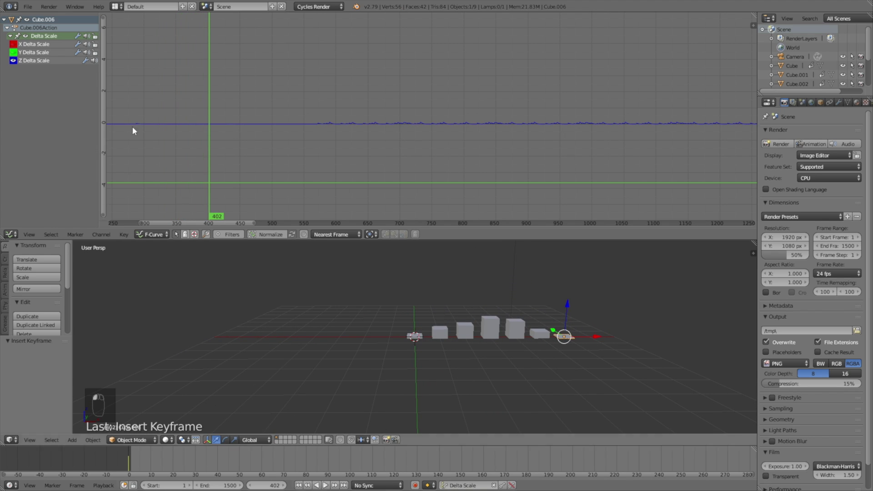
Save the project as musicTut in the Music Tutorial folder
click(28, 8)
click(39, 84)
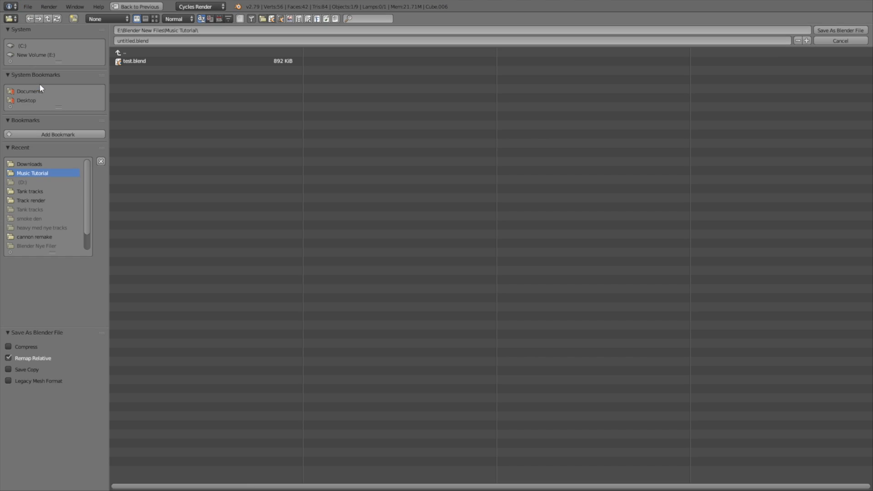
click(140, 41)
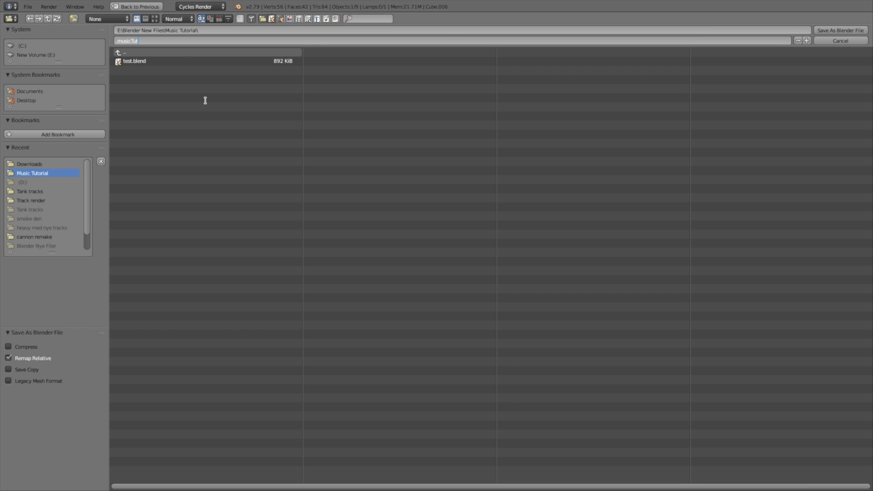
text(musicTut)
key(Return)
Add a plane beneath the middle of the bars and move it -0.1 along the Z axis
middle_drag(456, 343, 494, 293)
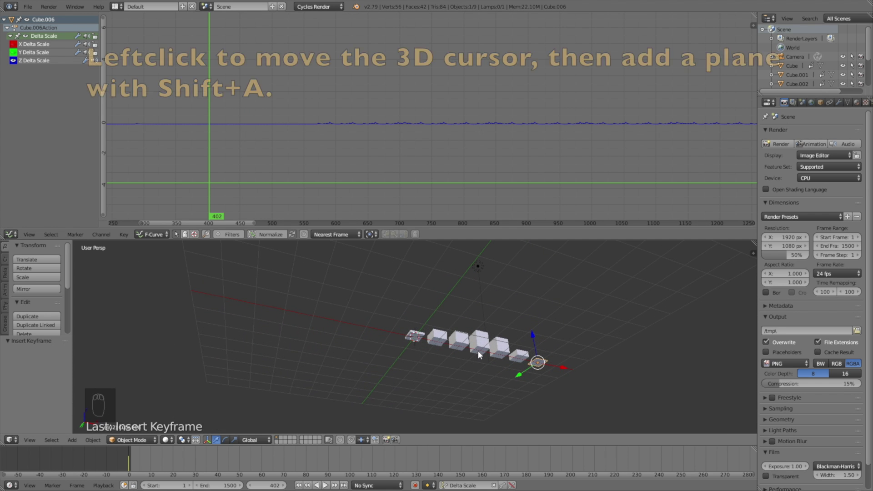
key(shift+a)
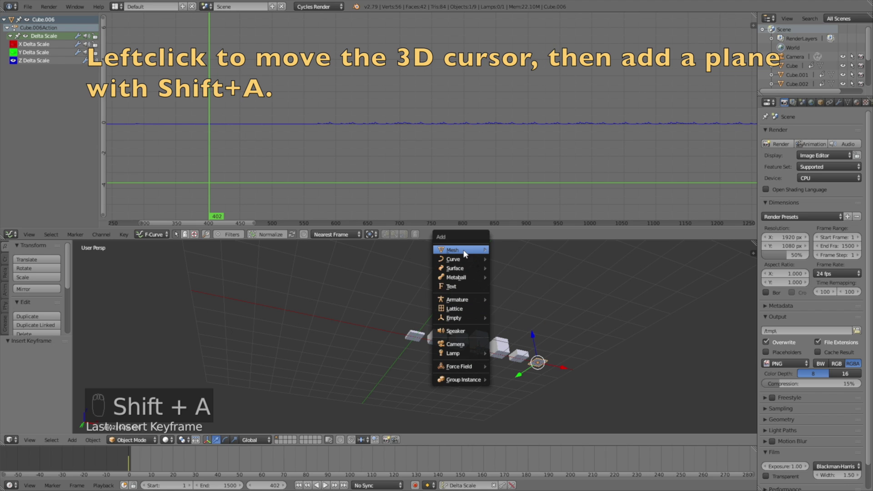
mouse_move(465, 254)
click(500, 250)
mouse_move(494, 287)
middle_down()
mouse_move(512, 323)
mouse_move(509, 294)
middle_up()
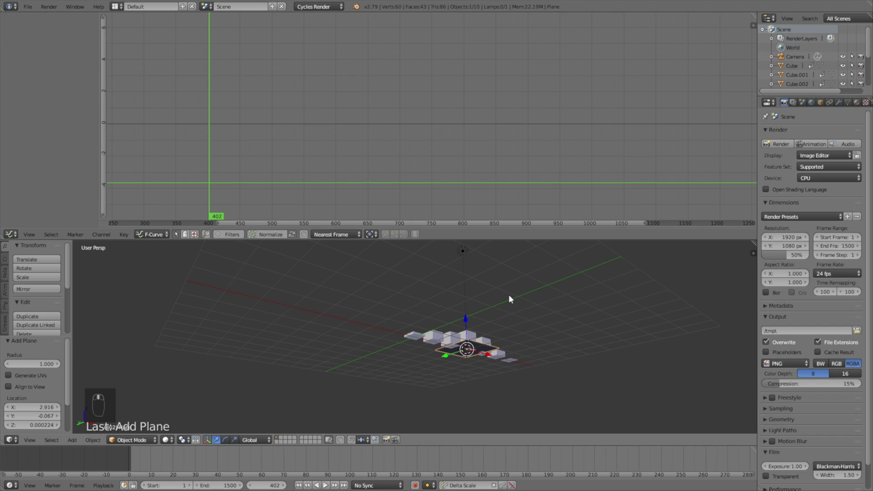
key(g)
key(z)
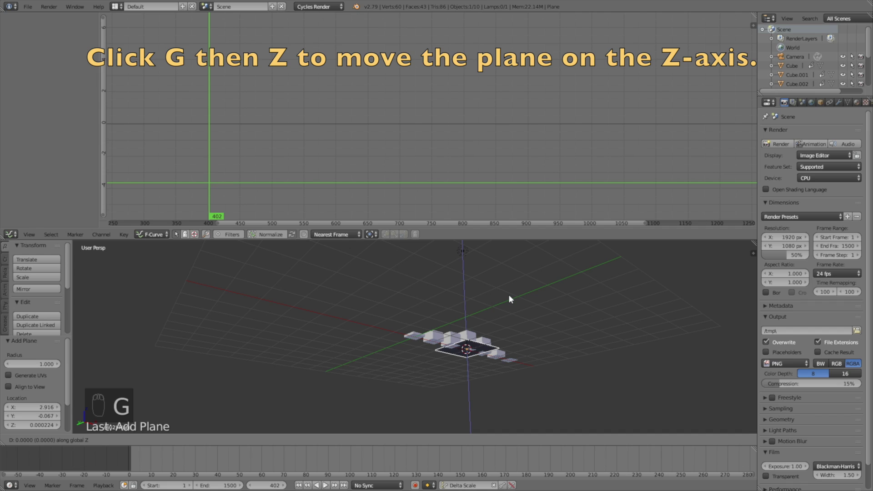
text(-0.1)
key(Return)
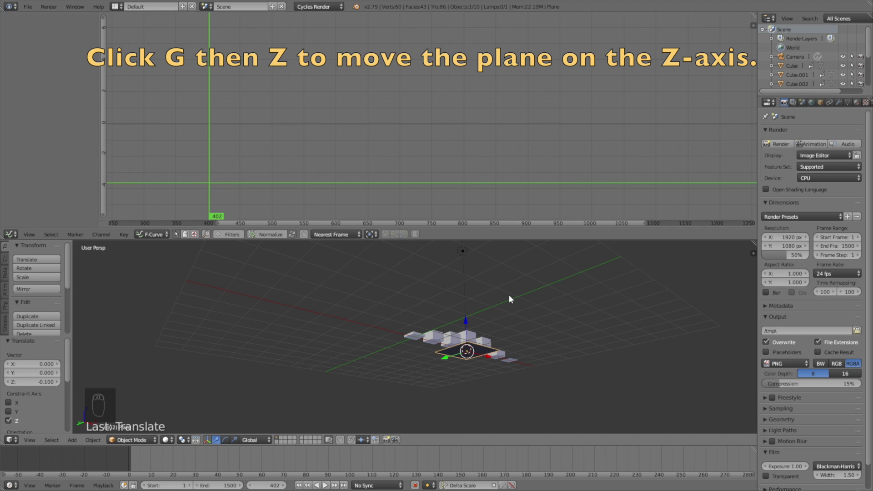
Raise the plane about 0.092 along the Z axis and scale it up about 35.24 times to form a large floor
key(g)
key(z)
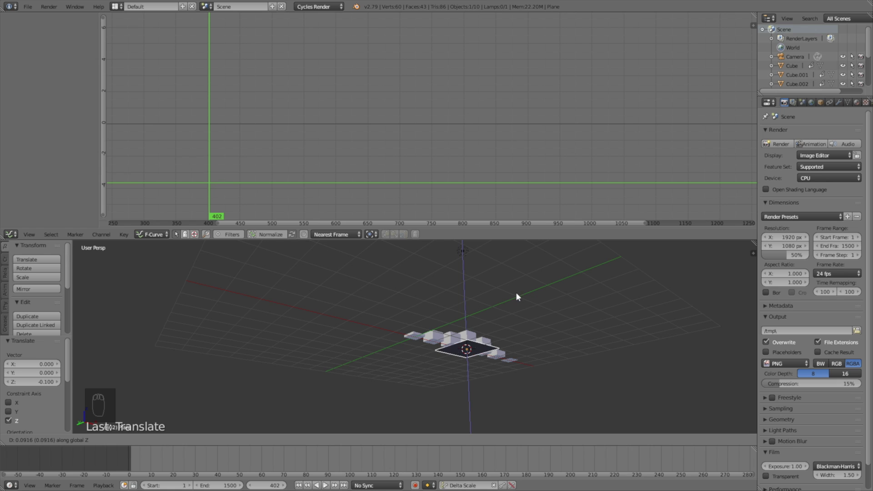
click(517, 294)
key(s)
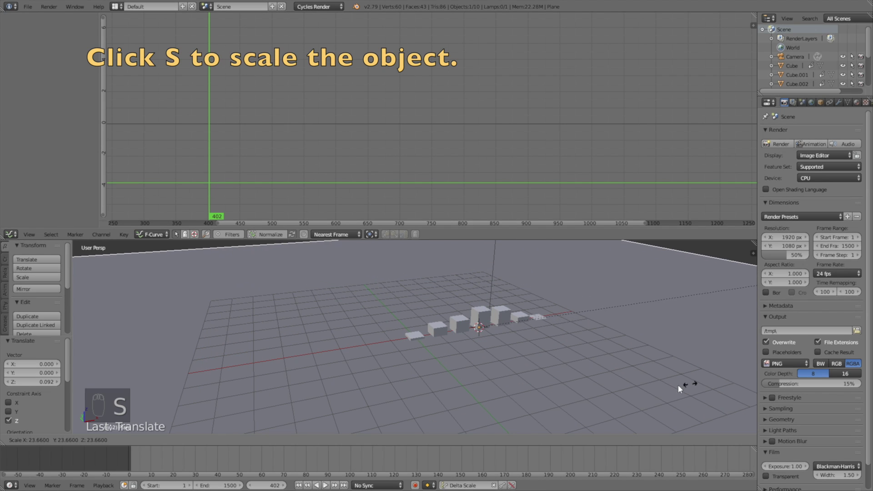
click(381, 253)
scroll(484, 294, down, 3)
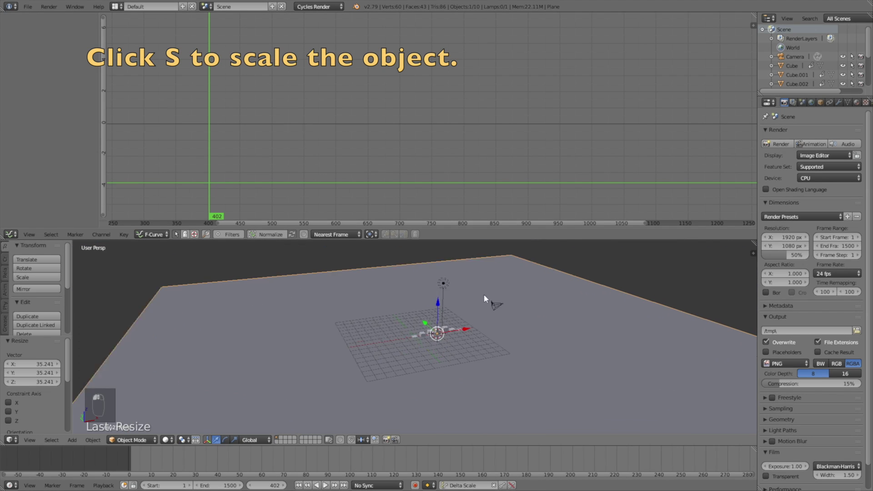
Select the lamp above the bars and expand the 3D viewport over the Graph Editor's area
scroll(484, 295, up, 3)
click(463, 245)
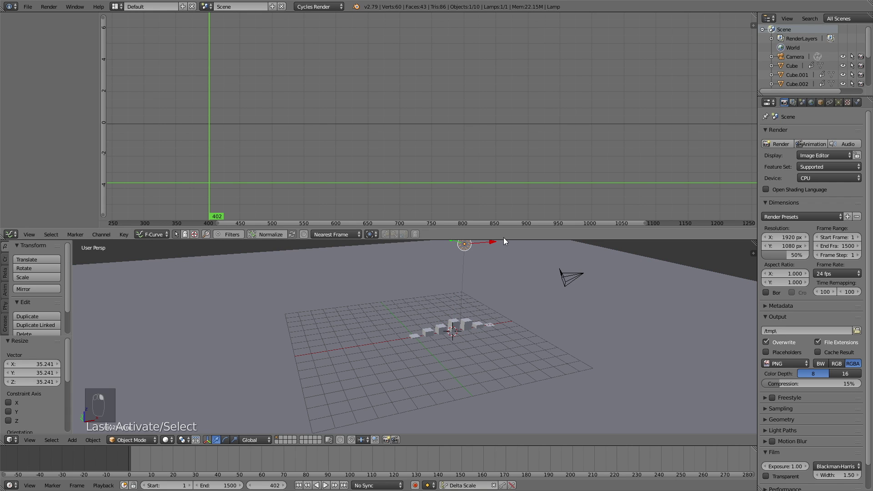
drag(504, 240, 605, 18)
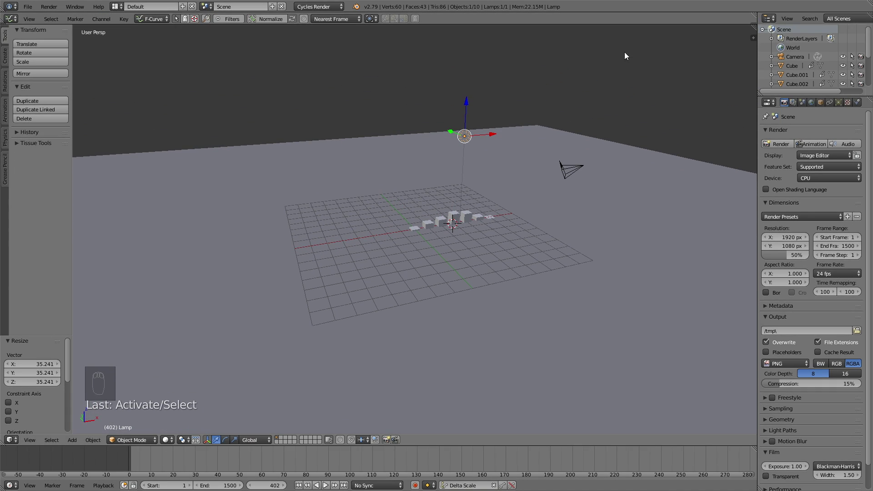
drag(751, 28, 753, 16)
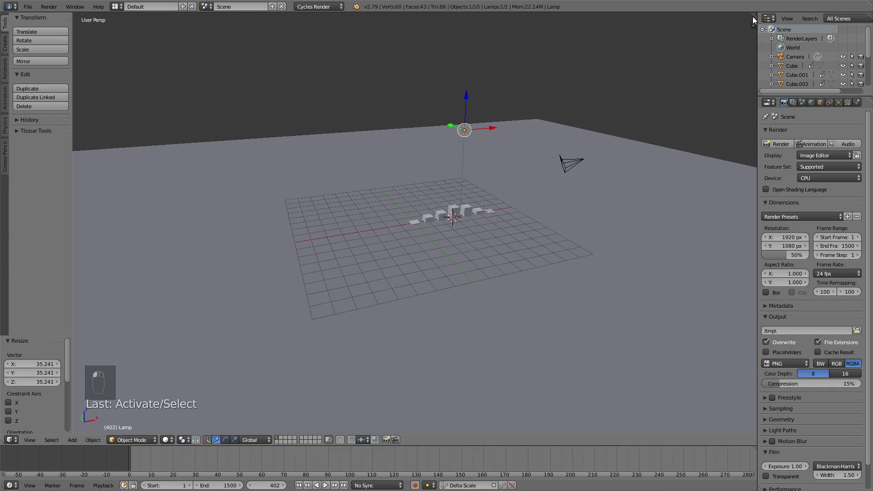
Change the lamp to a Sun, enable its nodes, and set the emission strength to 7
click(839, 103)
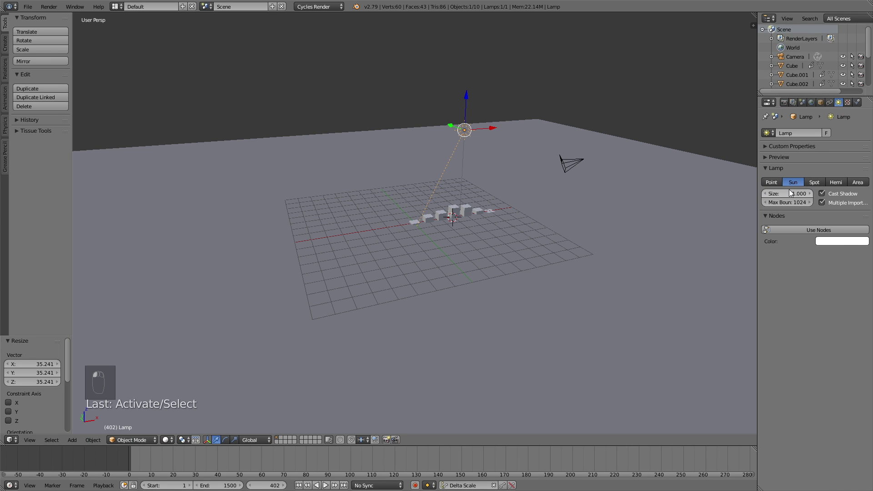
click(792, 231)
click(826, 257)
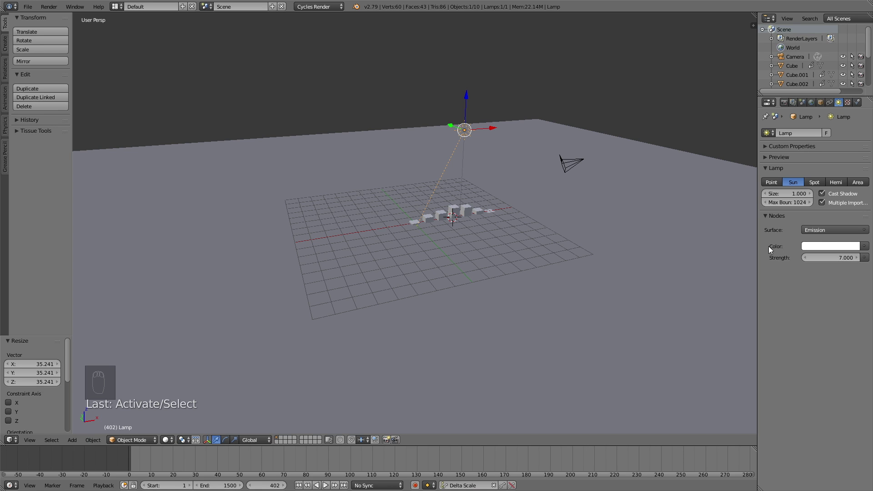
Move the sun lamp by about X 6.742, Y -8.024, Z -1.292 and rotate it about 55.3° toward the bars
middle_drag(464, 199, 558, 189)
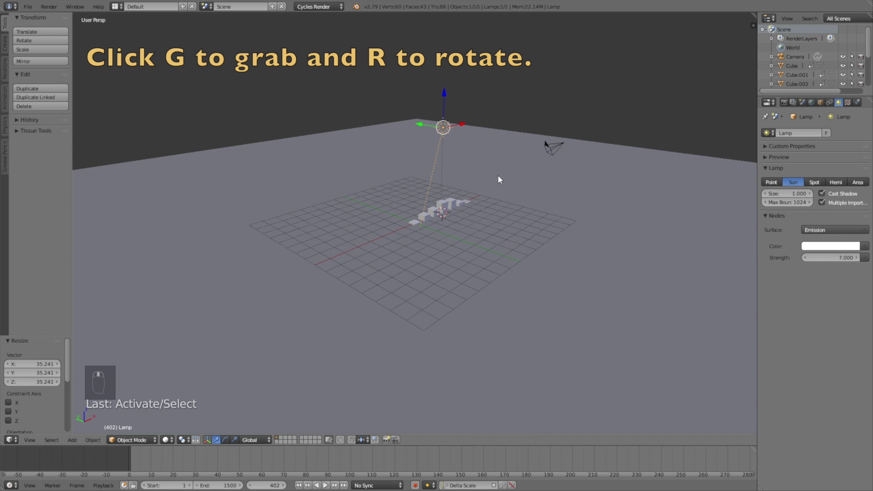
key(g)
click(646, 195)
key(r)
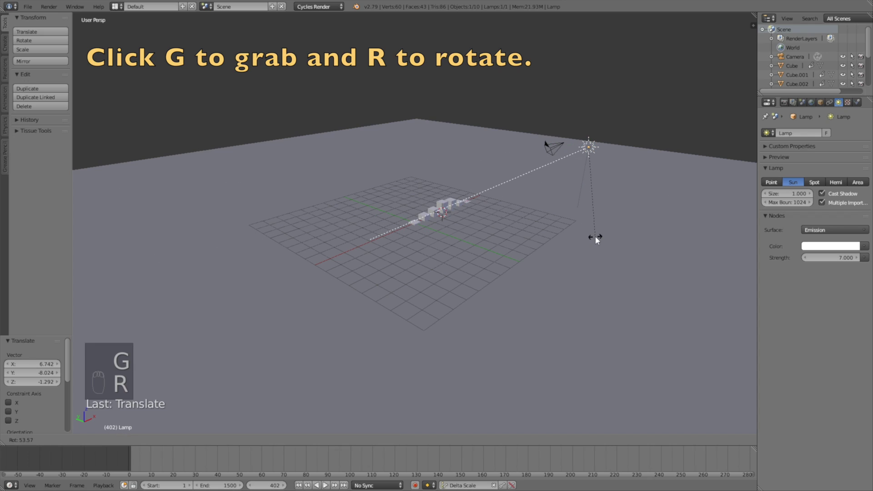
click(595, 235)
middle_drag(594, 235, 548, 216)
Set the render device to GPU Compute and check the scene in a rendered viewport preview
click(785, 103)
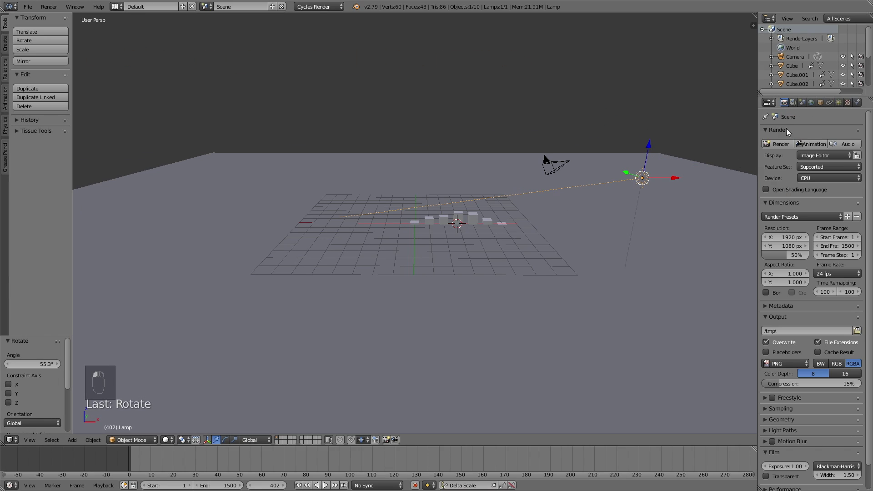
click(812, 179)
click(815, 158)
key(shift+z)
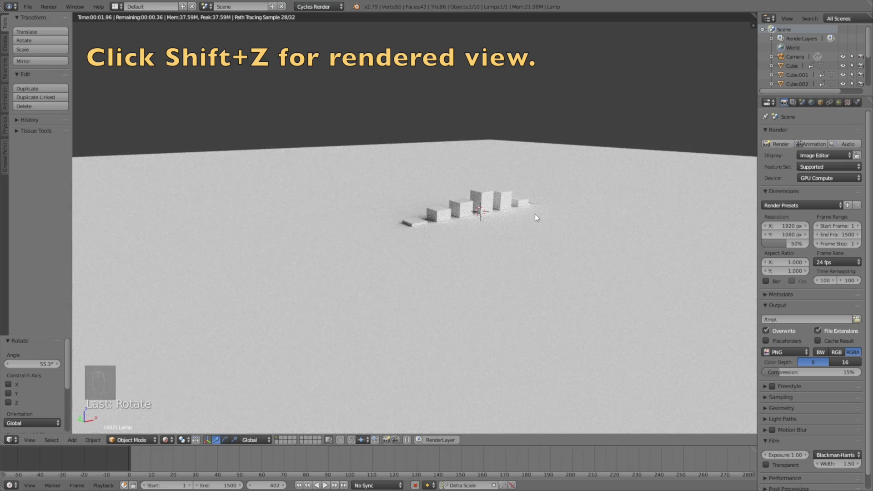
key(shift+z)
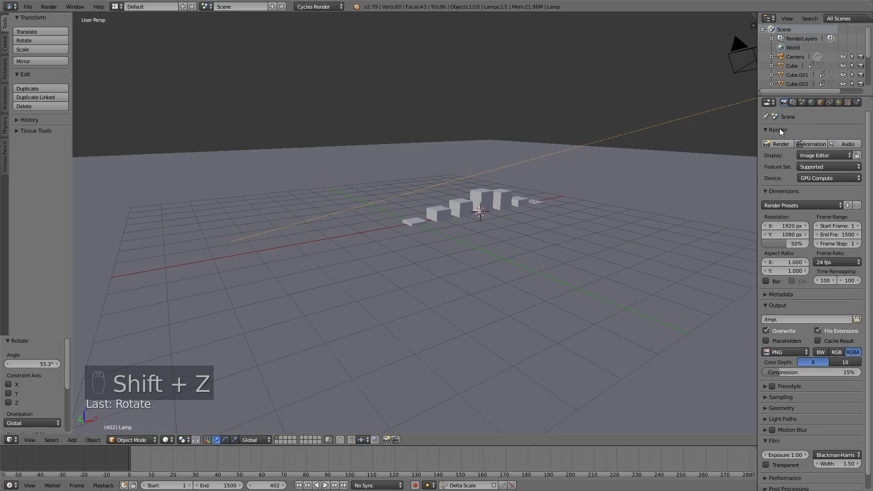
Darken the world background's surface color to near black
click(812, 104)
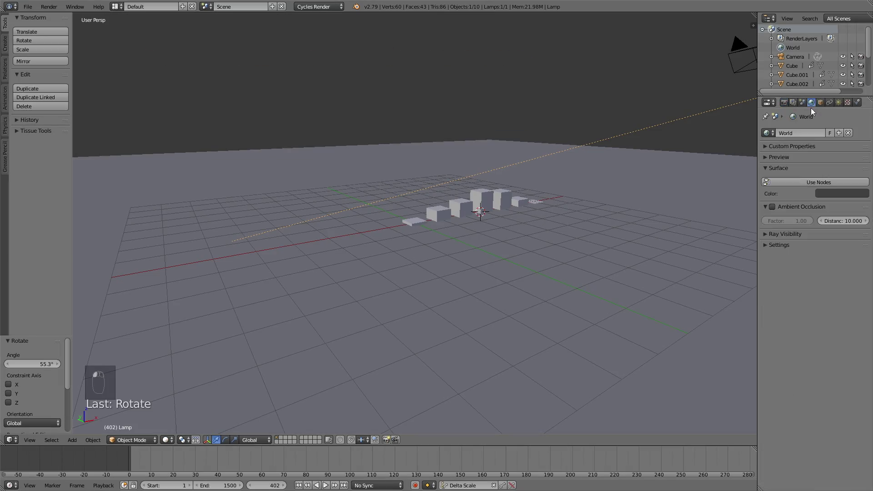
click(836, 193)
click(861, 135)
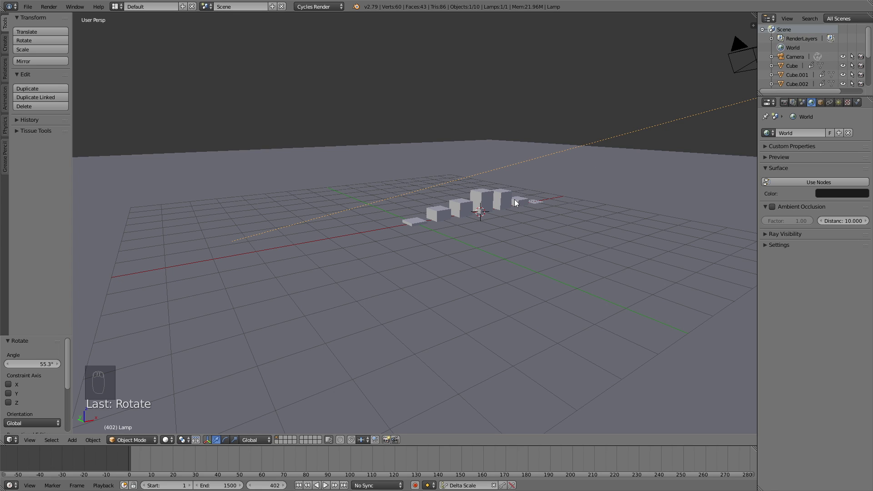
Give the floor plane a new Glossy BSDF material with a dark color of RGB 0.029, and preview it rendered
right_click(655, 153)
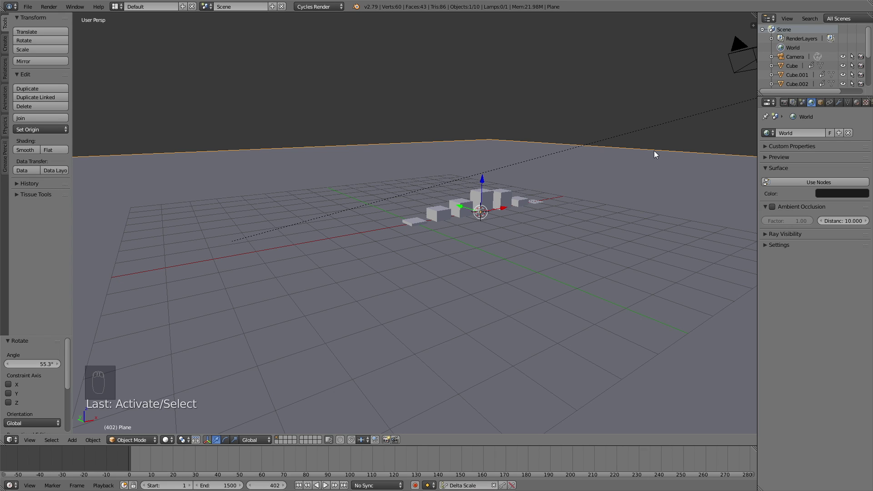
click(857, 102)
click(812, 163)
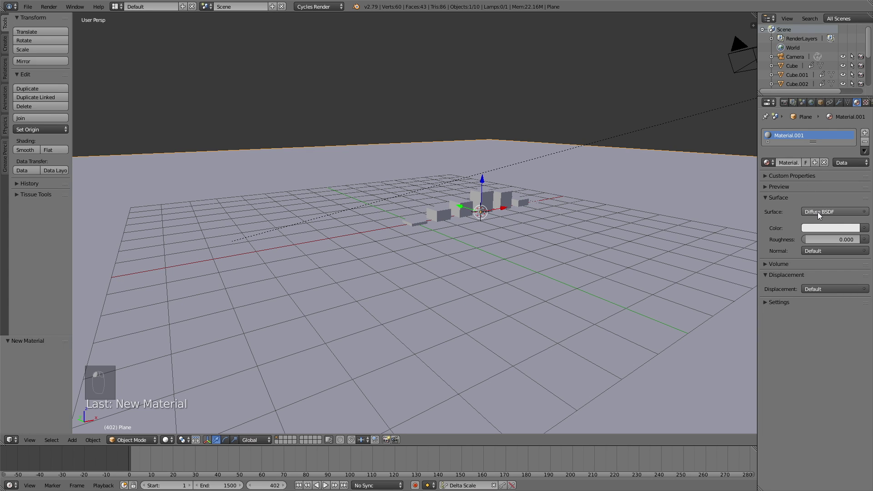
click(818, 212)
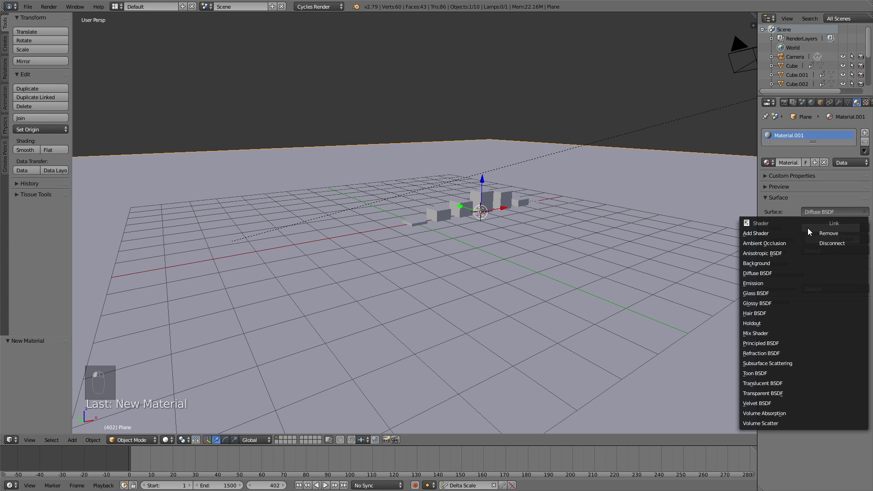
click(758, 303)
click(831, 239)
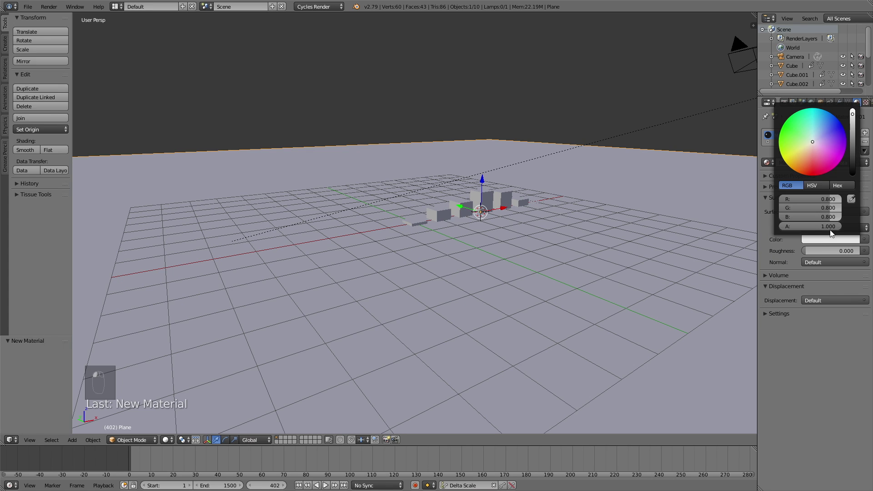
drag(853, 113, 853, 169)
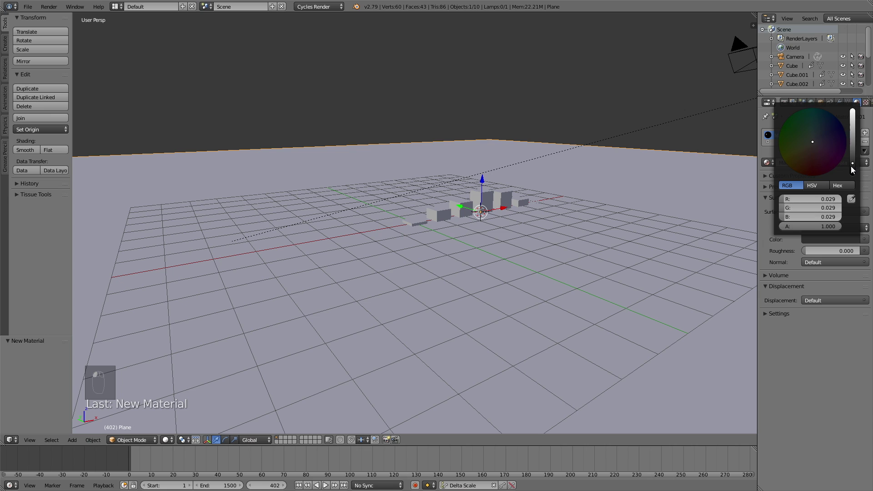
click(809, 250)
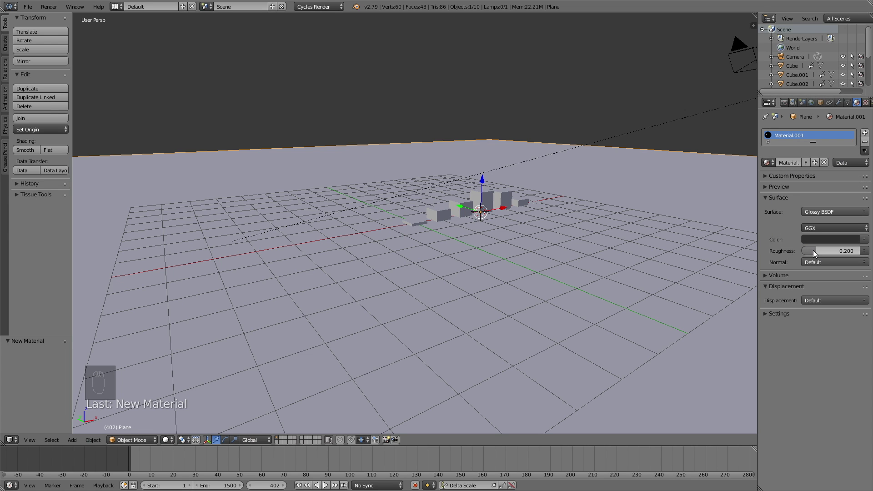
key(shift+z)
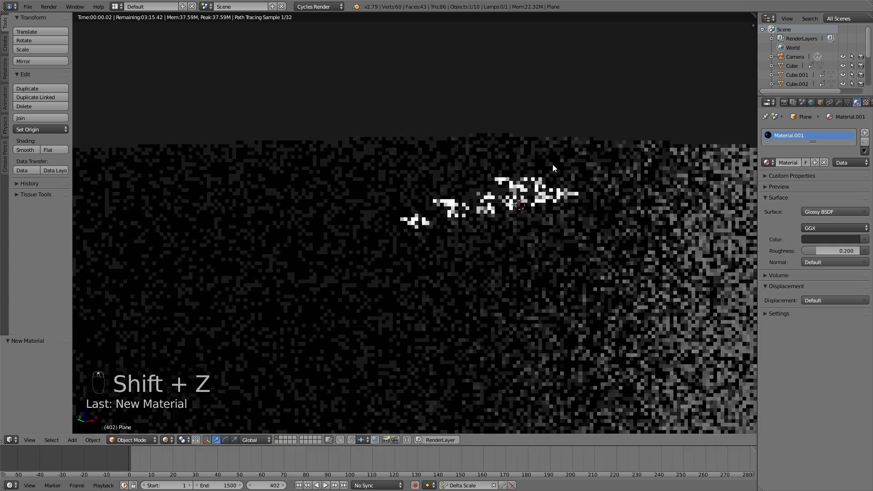
key(shift+z)
Enable nodes on the bars' shared material and set its diffuse color to blue (R 0.000, G 0.110, B 0.800)
right_click(551, 176)
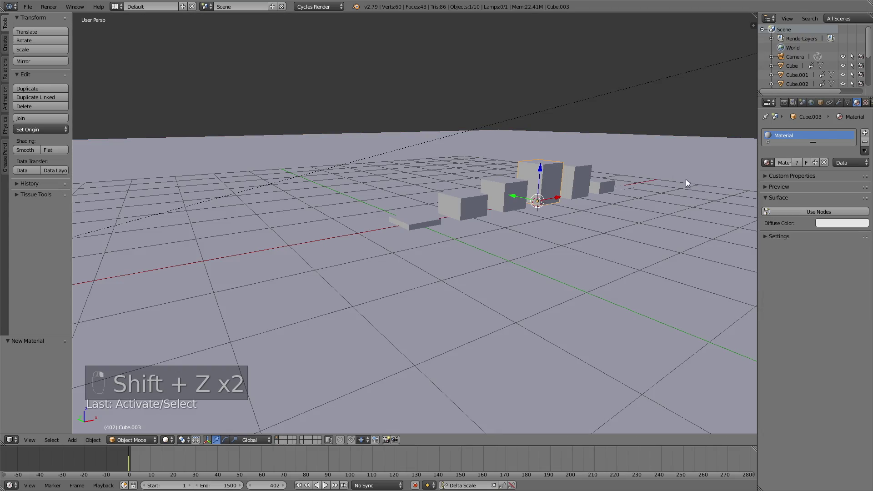
click(803, 214)
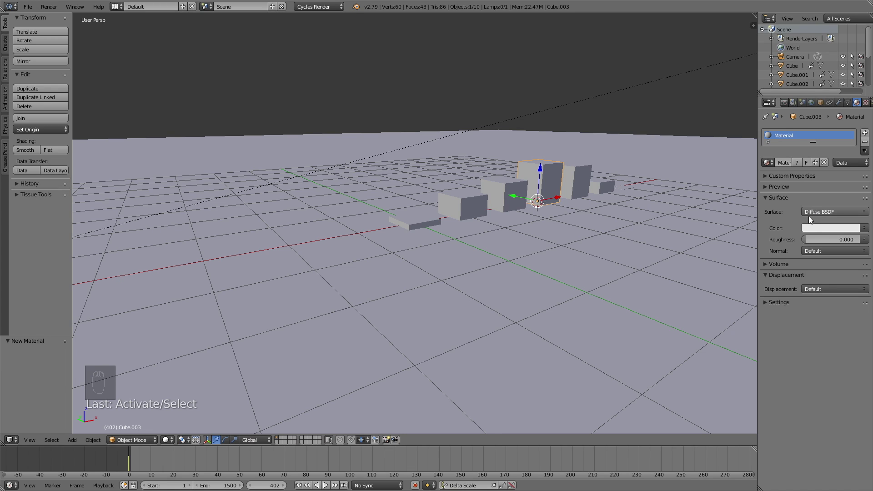
click(812, 227)
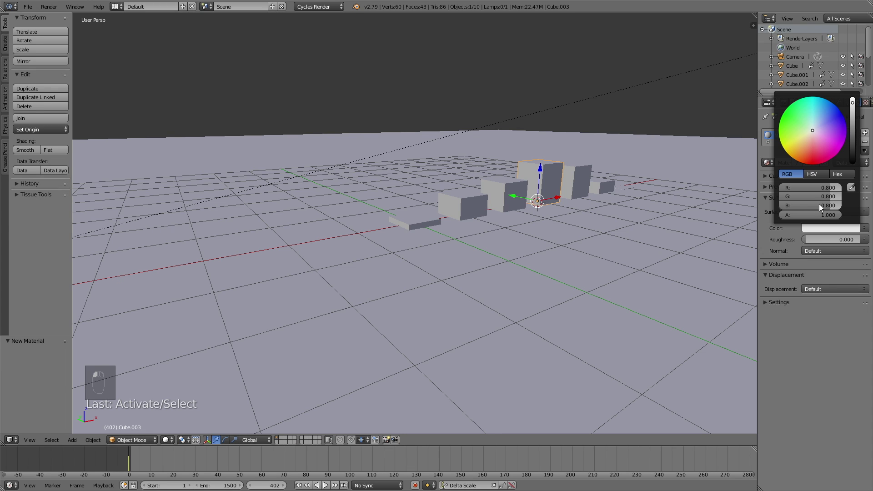
click(833, 103)
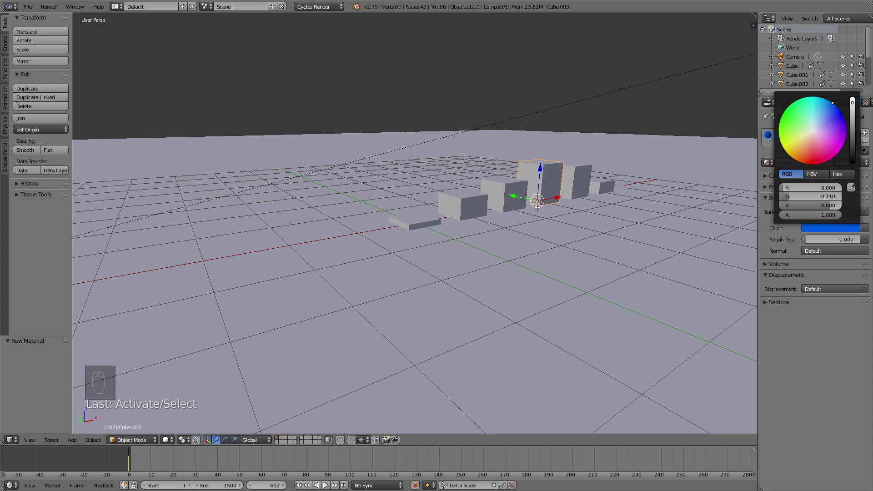
Inspect the blue bars on the dark floor in rendered view from near and far
key(shift+z)
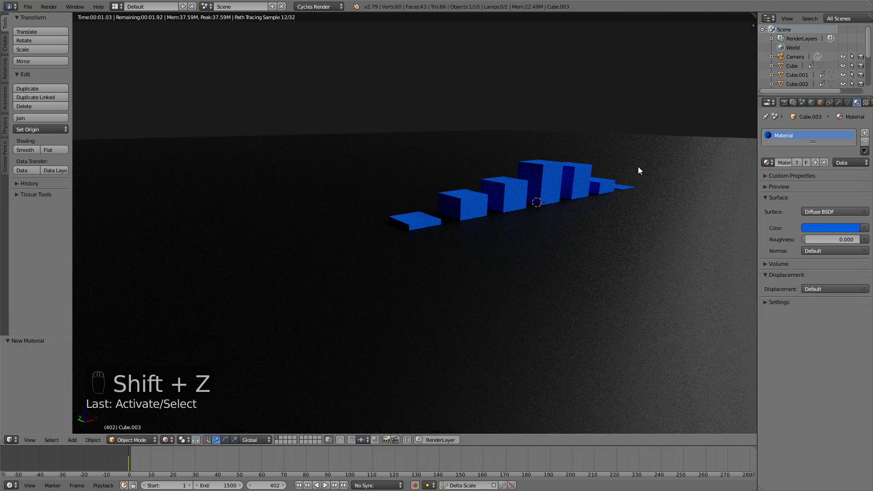
scroll(592, 184, down, 6)
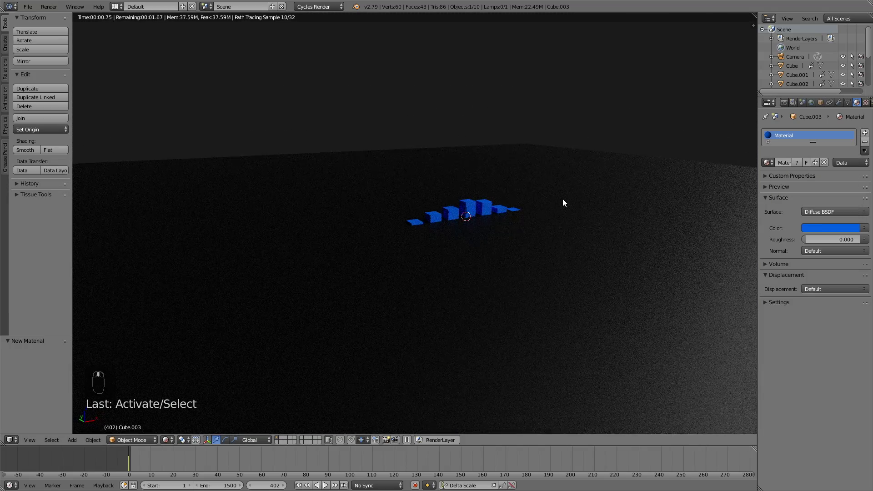
scroll(546, 179, up, 4)
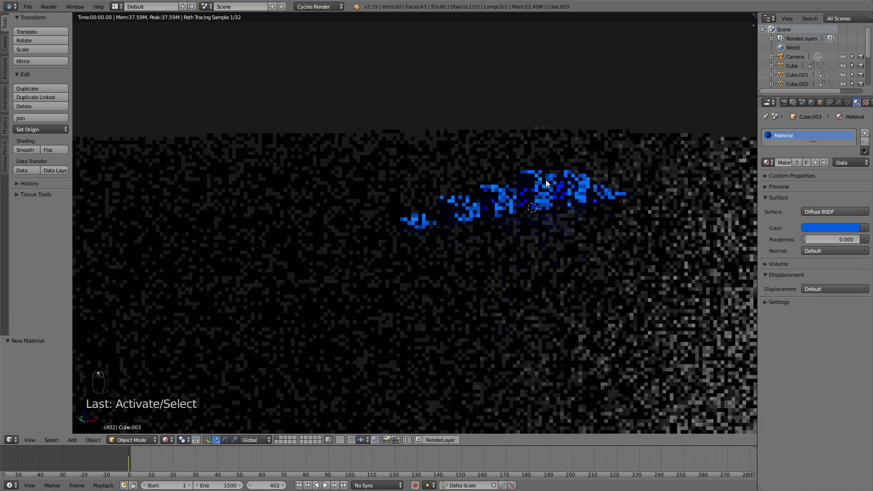
key(shift+z)
scroll(546, 179, down, 4)
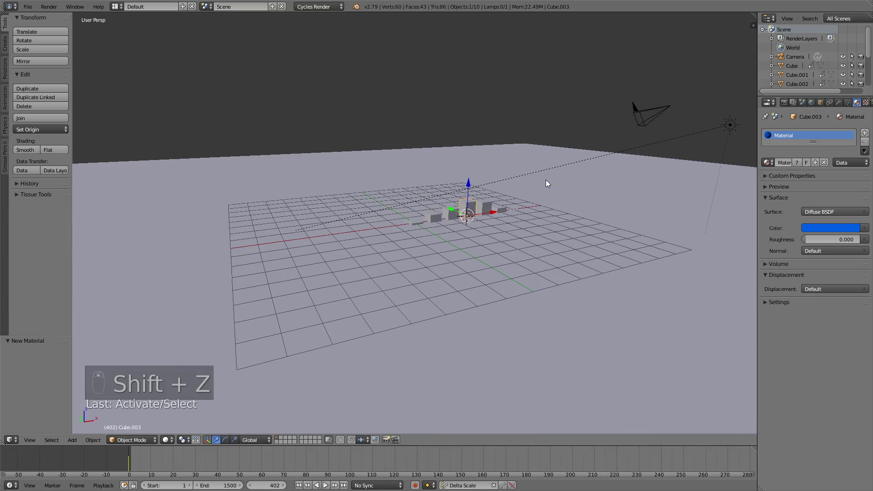
Look through the camera and fly it to a view that frames the row of bars
key(KP_0)
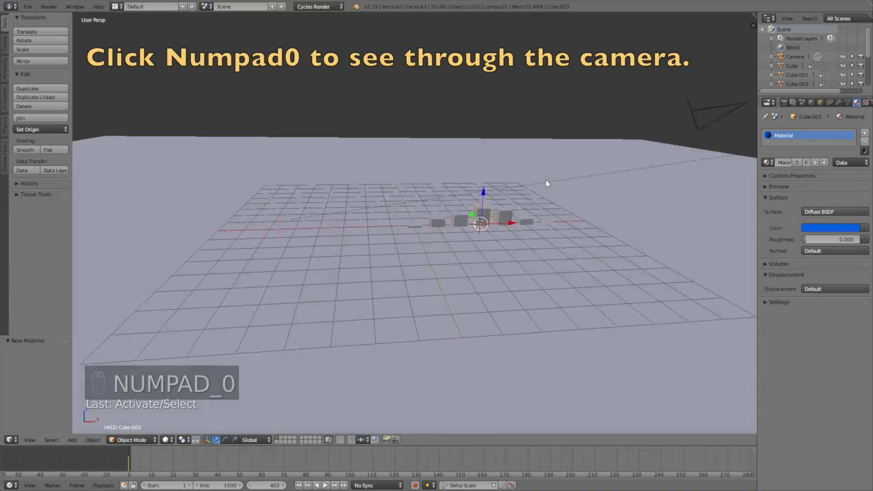
right_click(555, 127)
key(shift+f)
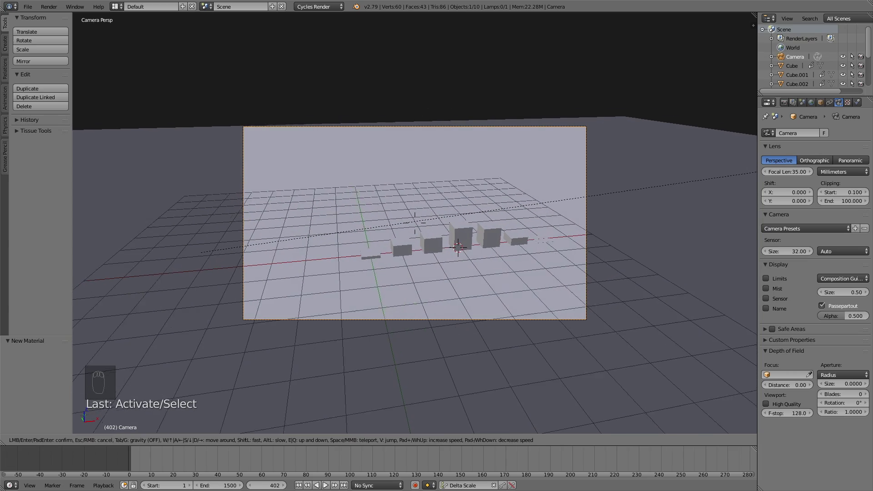
click(468, 123)
Scale the floor plane up about 2.761 times so it fills the camera's background
right_click(468, 123)
key(s)
click(748, 20)
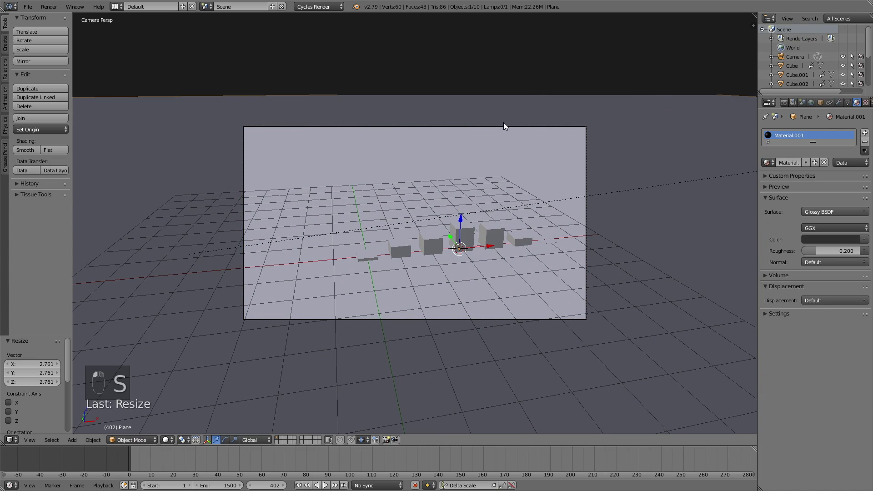
Fly the camera farther from the bars, and scrub and play the animation up to frame 774 to check their heights
right_click(502, 126)
key(shift+f)
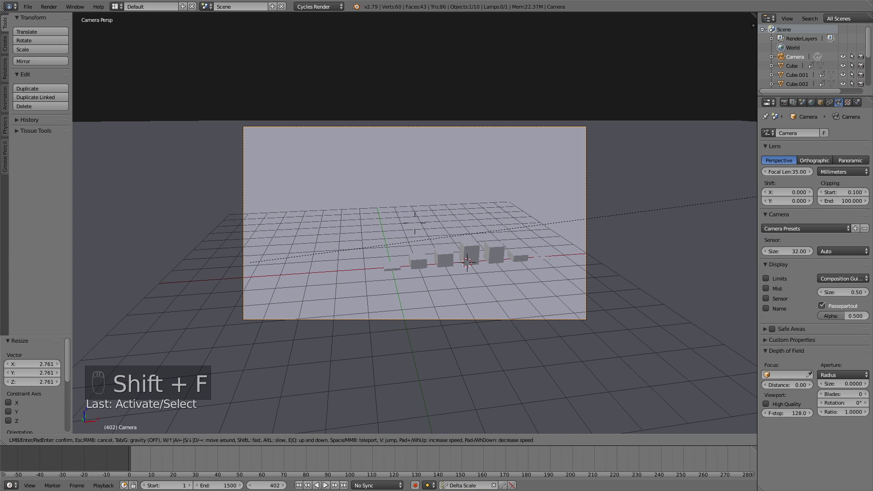
click(247, 460)
drag(246, 459, 741, 459)
scroll(664, 464, down, 8)
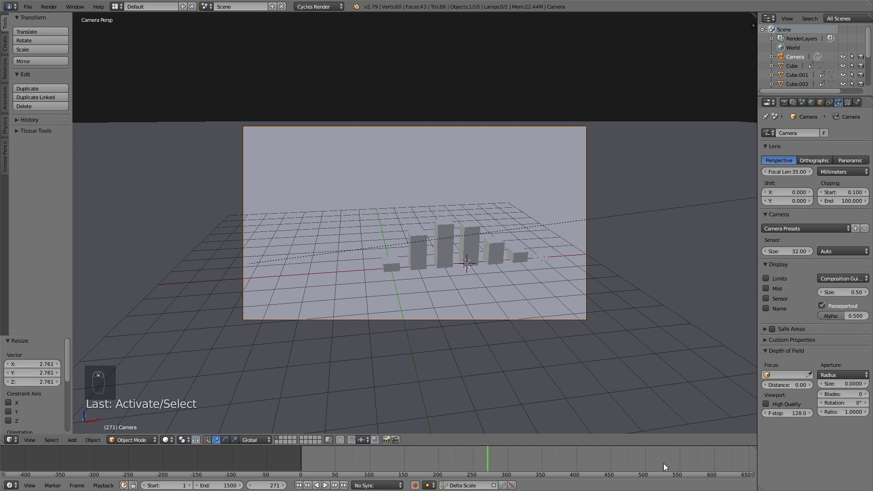
key(alt+a)
drag(470, 460, 664, 458)
key(alt+a)
Reposition the camera to fit the tallest bar within the frame, and replay the animation from an earlier frame
key(shift+f)
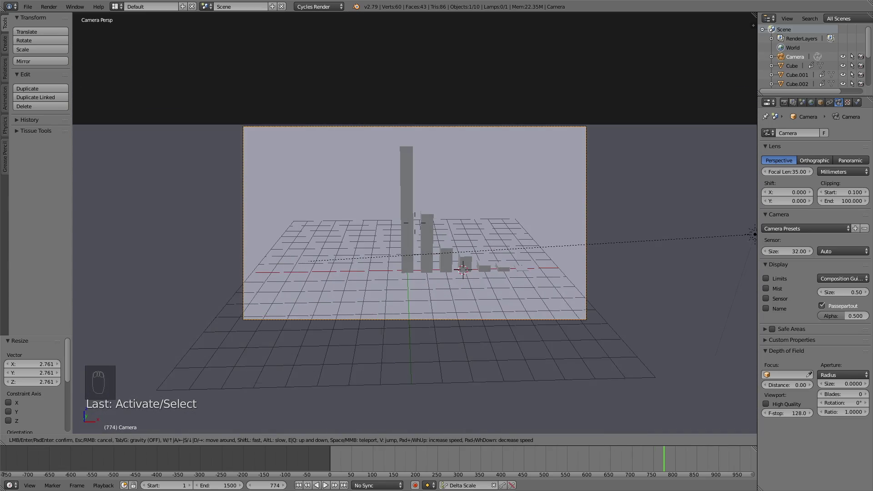
click(592, 454)
mouse_move(592, 454)
mouse_down()
mouse_move(566, 466)
mouse_move(427, 467)
mouse_move(581, 459)
mouse_up()
key(alt+a)
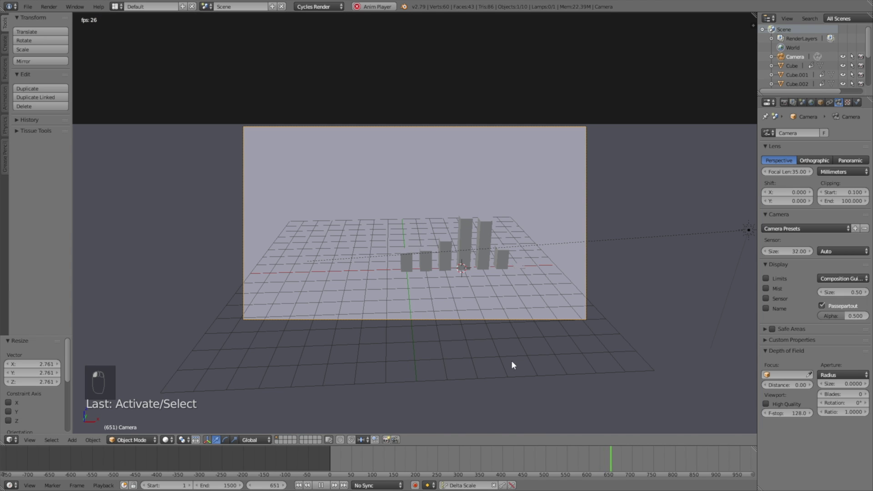
Fly the camera farther back and shift its framing of the bars during playback, and stop the animation at frame 1205
key(shift+f)
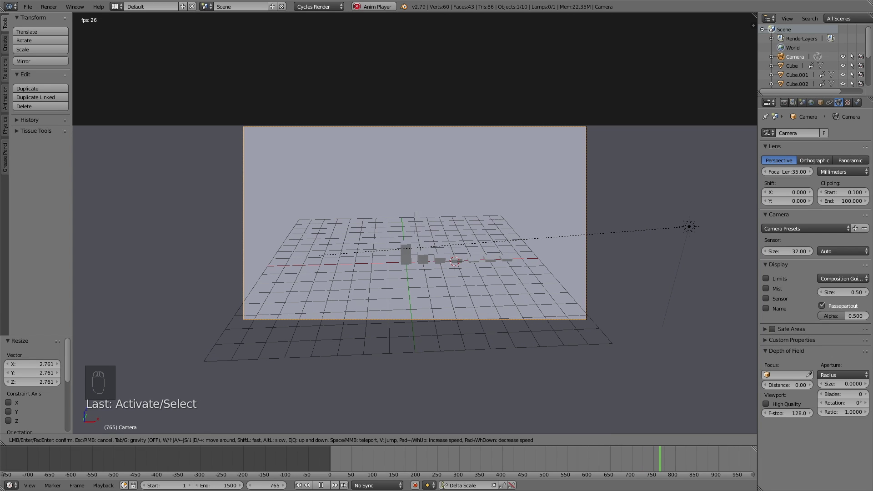
click(416, 223)
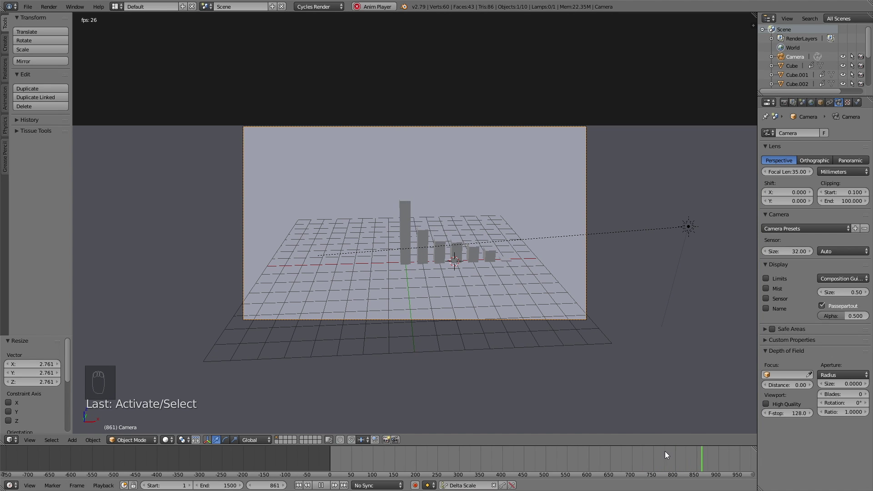
key(shift+f)
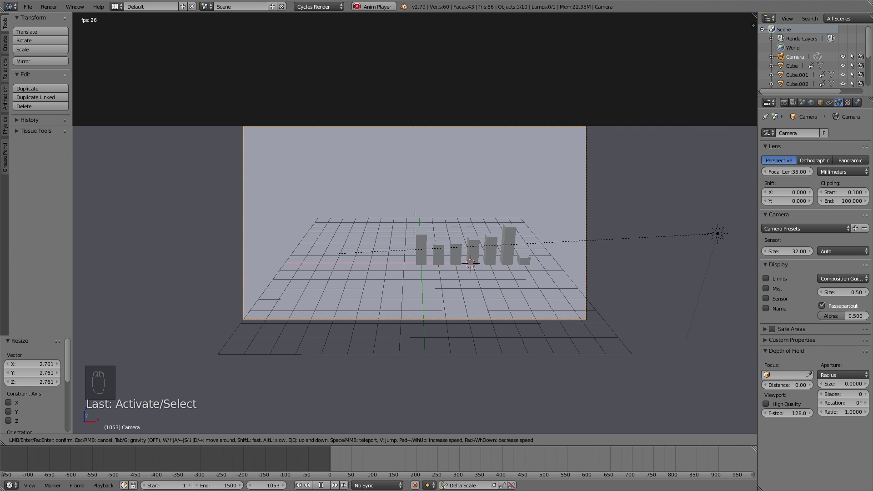
click(416, 226)
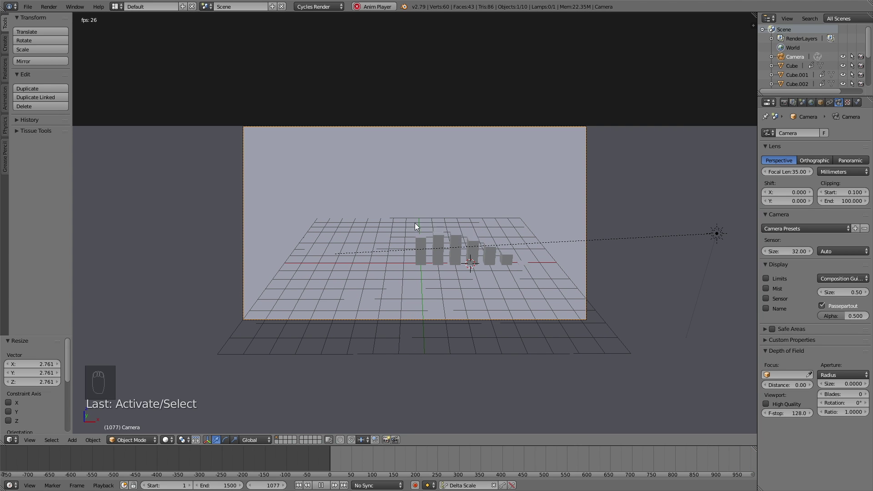
click(323, 486)
Check the camera's framing of the bars in a rendered preview at frame 1205
key(shift+z)
scroll(610, 243, up, 3)
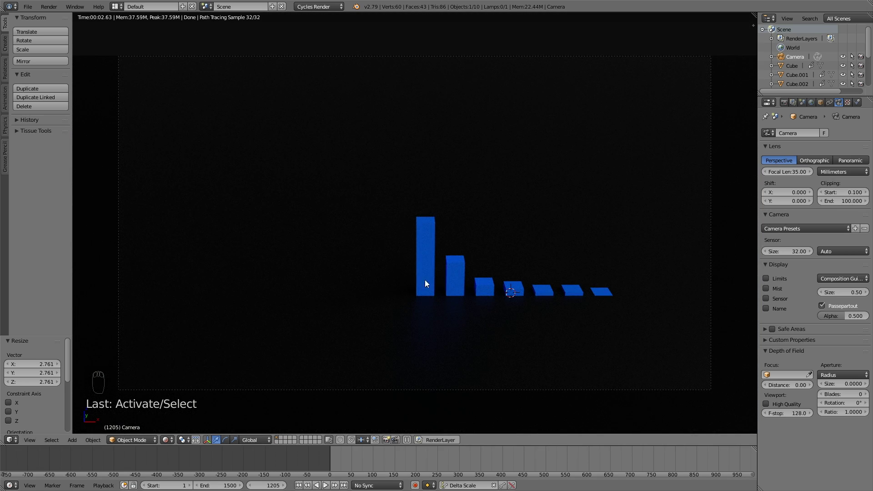
key(shift+z)
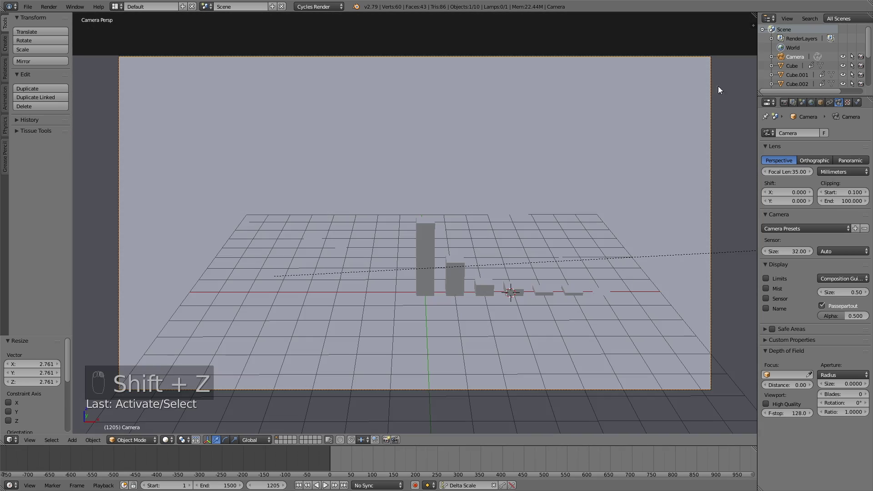
Lower the floor plane's glossy roughness to 0.058 and lighten its colour, judging the reflections in a rendered preview through the camera
scroll(728, 100, down, 2)
scroll(705, 191, down, 2)
middle_drag(705, 191, 224, 289)
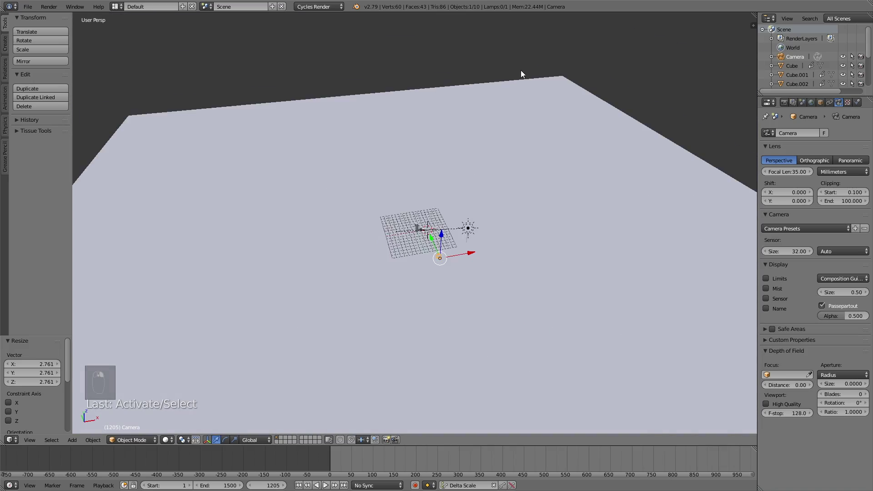
right_click(224, 290)
key(KP_0)
click(814, 239)
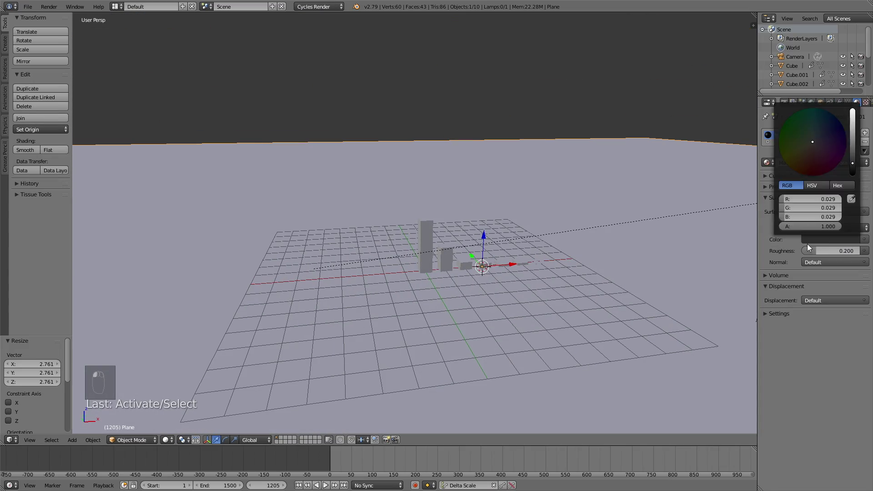
key(shift+z)
drag(817, 253, 801, 253)
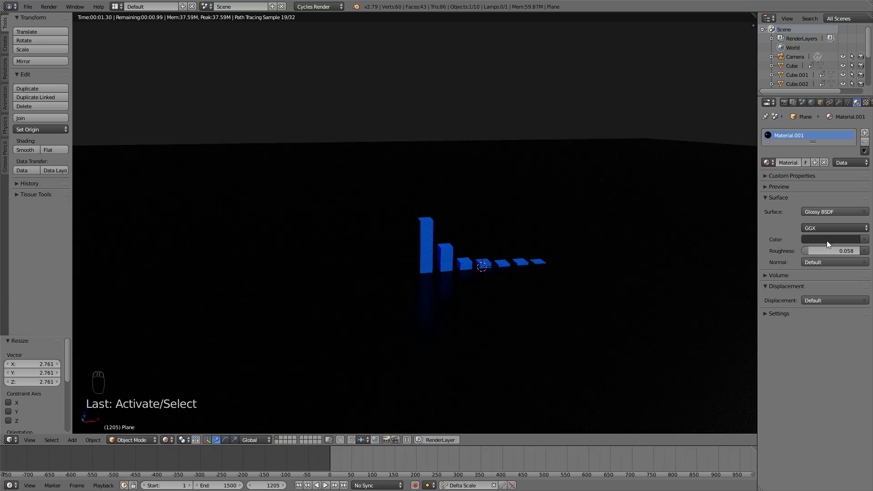
click(827, 240)
key(KP_0)
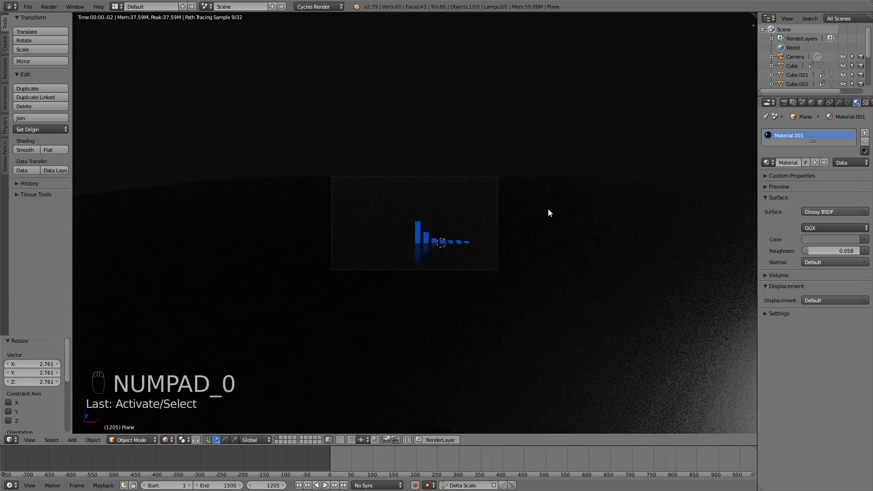
scroll(474, 222, up, 2)
Brighten the blue diffuse colour of the bars' shared material
right_click(421, 238)
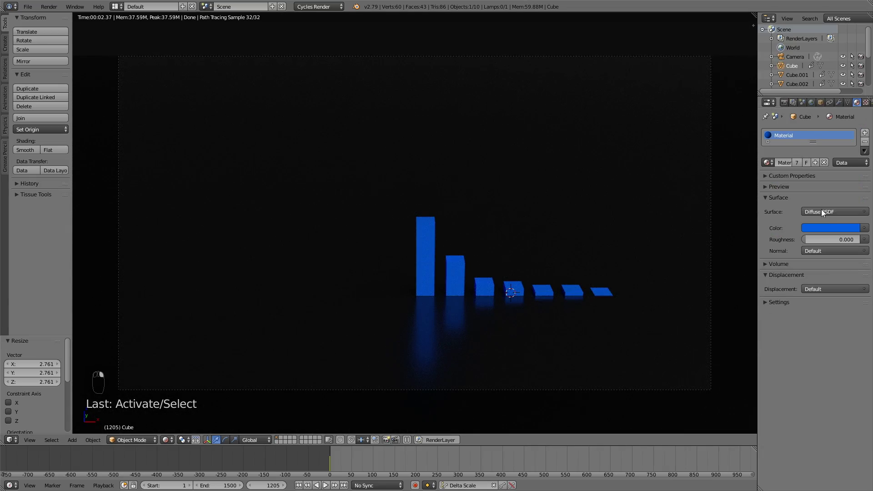
click(831, 228)
mouse_move(848, 104)
mouse_down()
mouse_move(852, 98)
mouse_move(827, 110)
mouse_move(833, 103)
mouse_up()
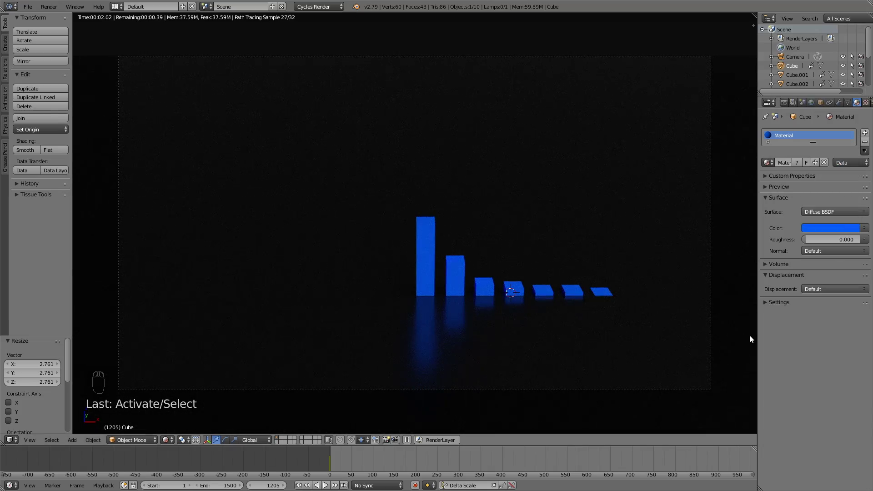
Set the render resolution scale to 100% and the output file to soundanimation in C:\tmp
click(784, 102)
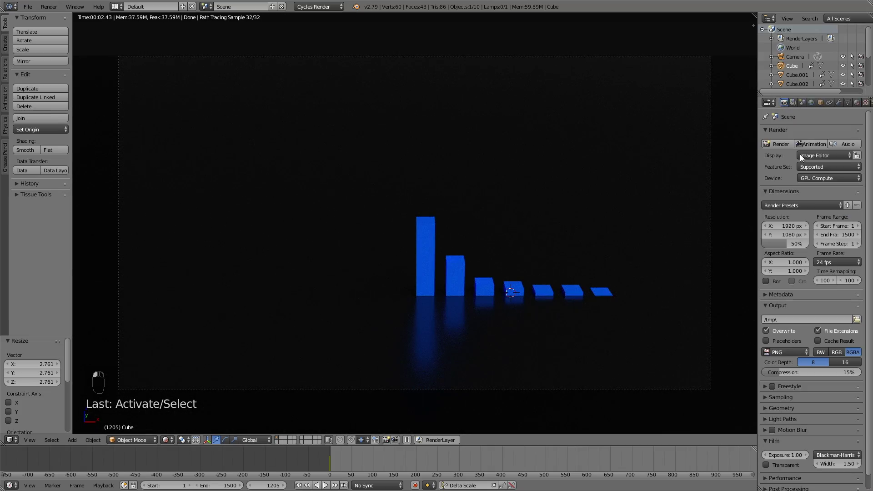
drag(787, 241, 814, 245)
click(857, 320)
click(174, 41)
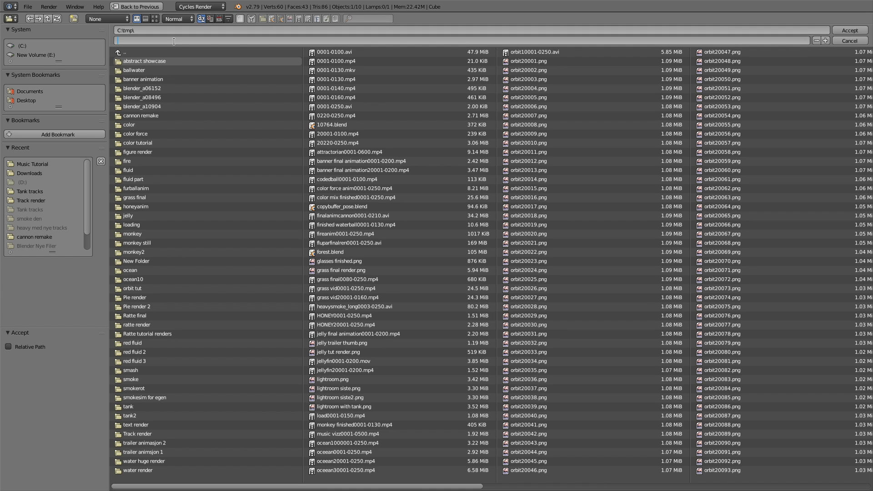
text(animation)
key(Return)
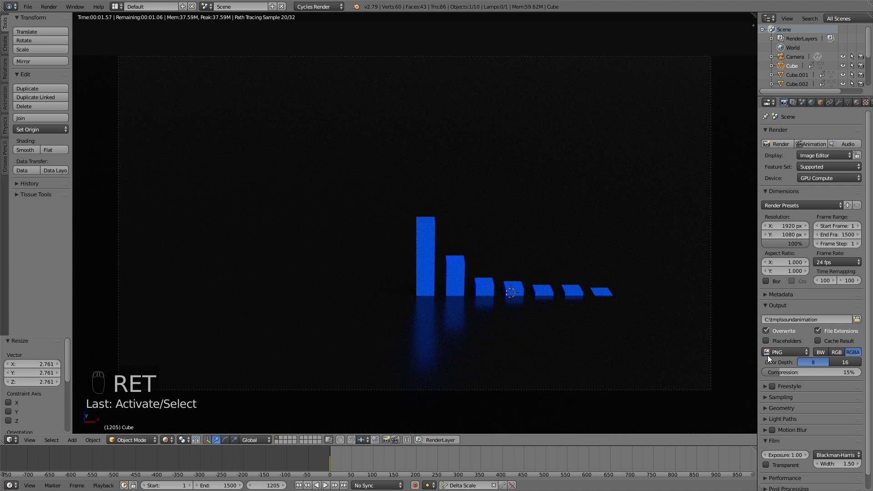
Set the output format to FFmpeg video with perceptually lossless output quality
click(779, 354)
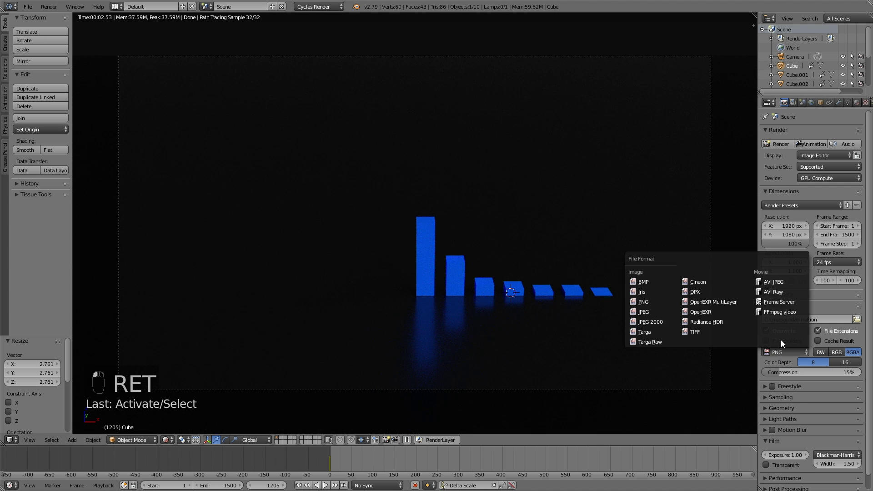
click(781, 311)
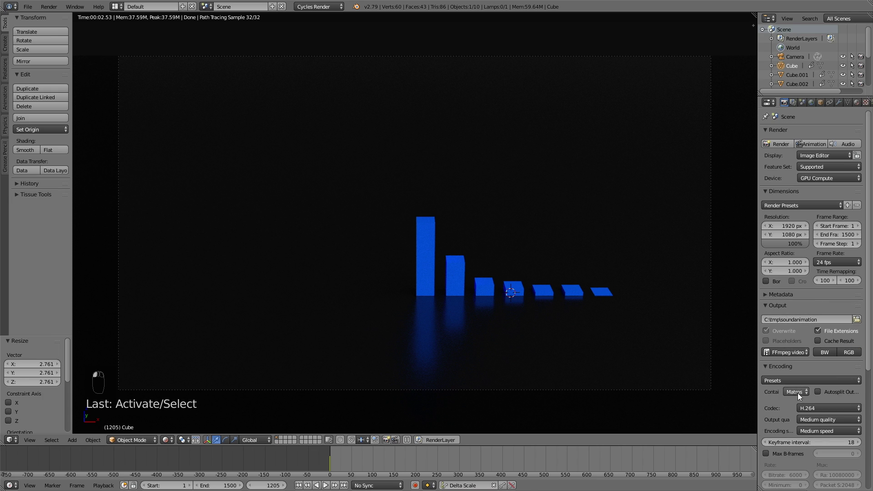
click(803, 420)
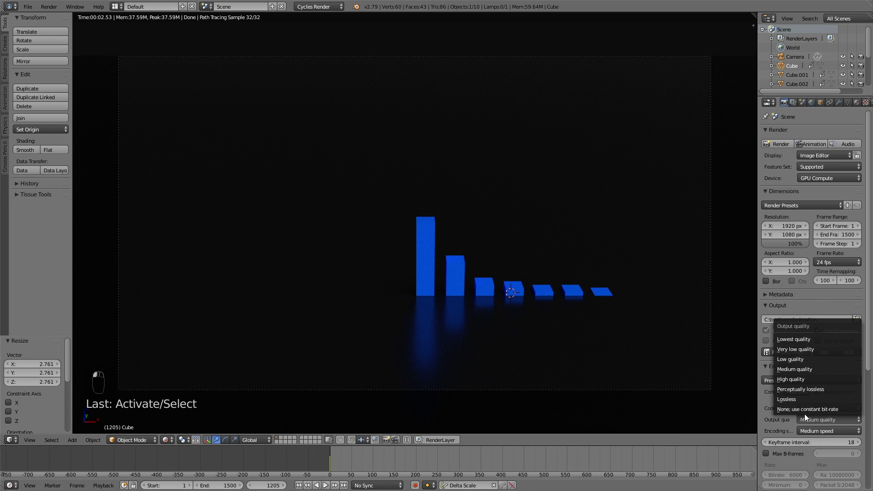
click(809, 390)
Set the audio codec of the video encoding to MP3
scroll(784, 401, down, 4)
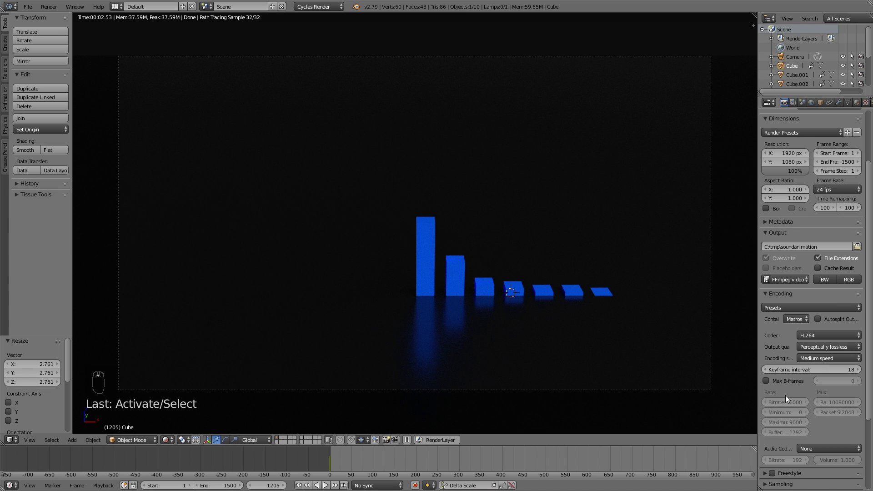
scroll(796, 386, down, 4)
click(813, 375)
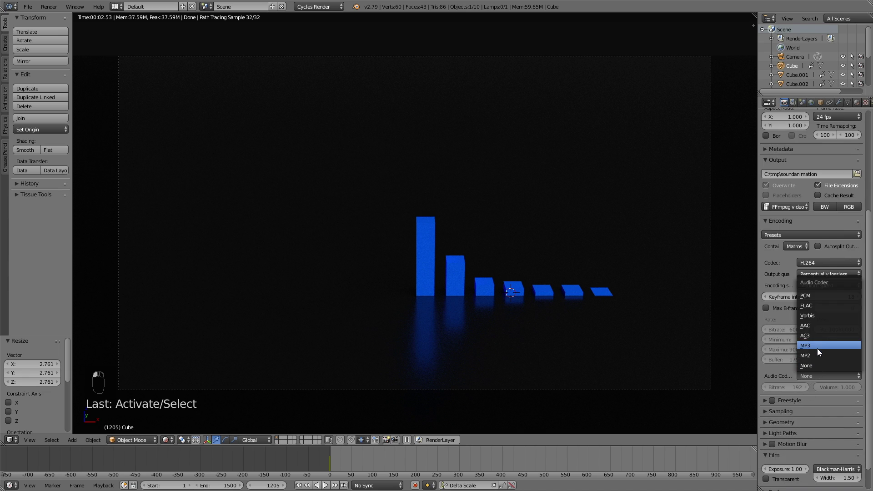
click(817, 347)
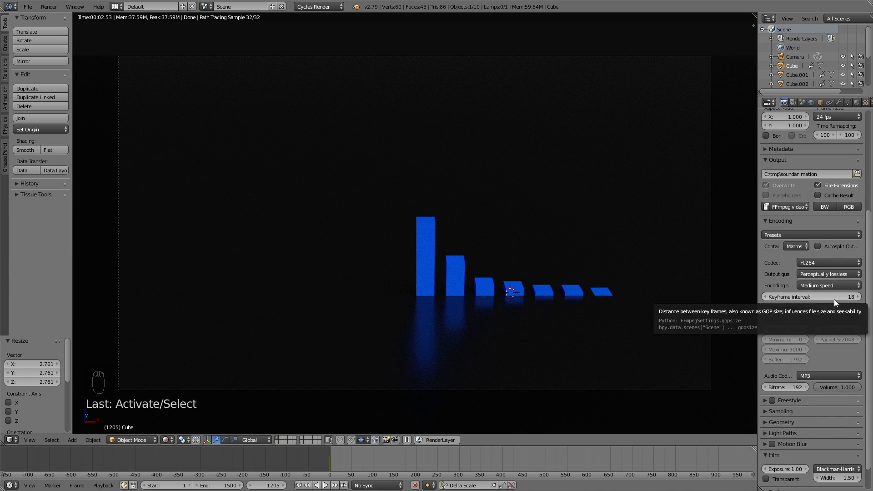
Set the preview samples to 128 in the sampling settings
scroll(825, 334, down, 2)
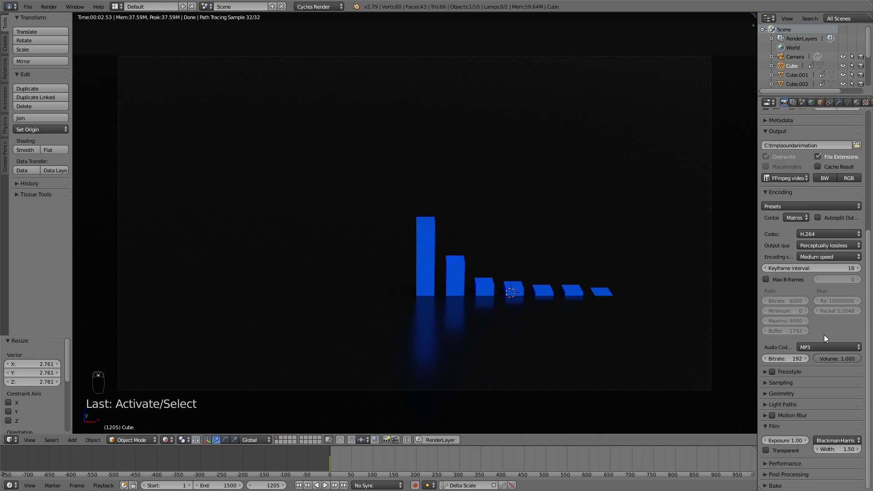
click(796, 383)
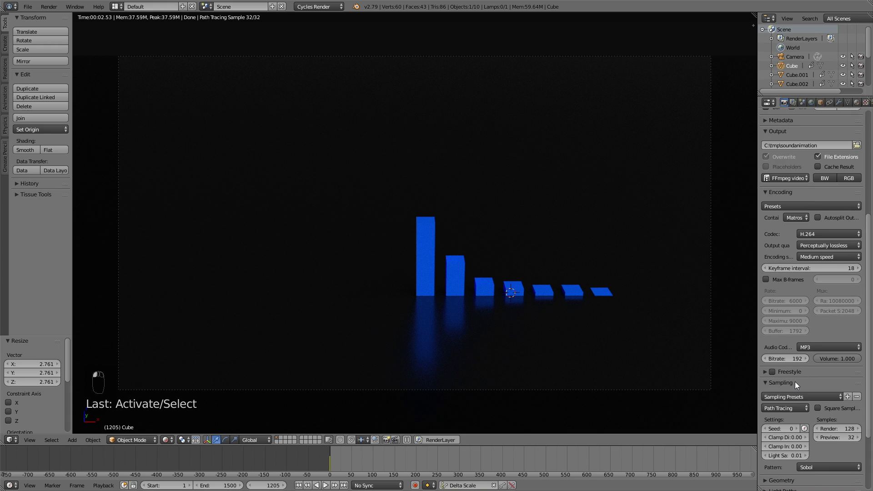
click(829, 437)
text(128)
key(Return)
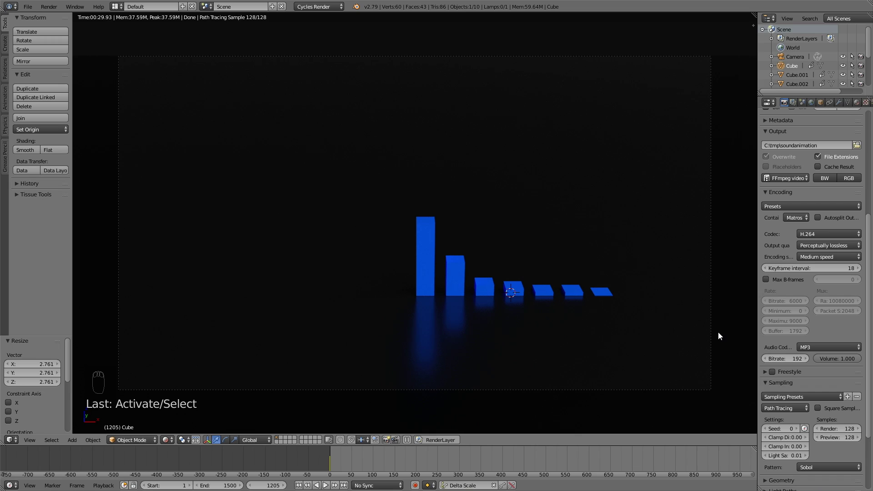
Set the render tile size to 500 in both X and Y in the performance settings
scroll(814, 349, down, 5)
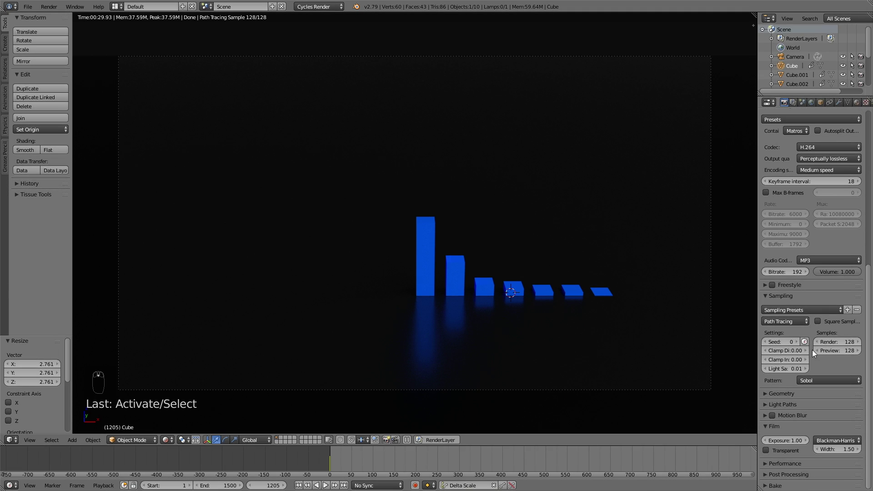
click(781, 460)
scroll(791, 441, down, 5)
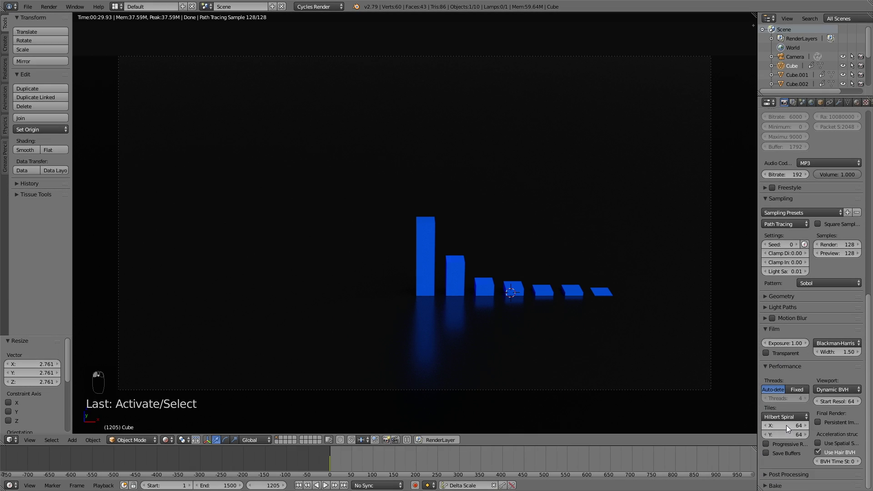
click(785, 426)
text(500)
key(Return)
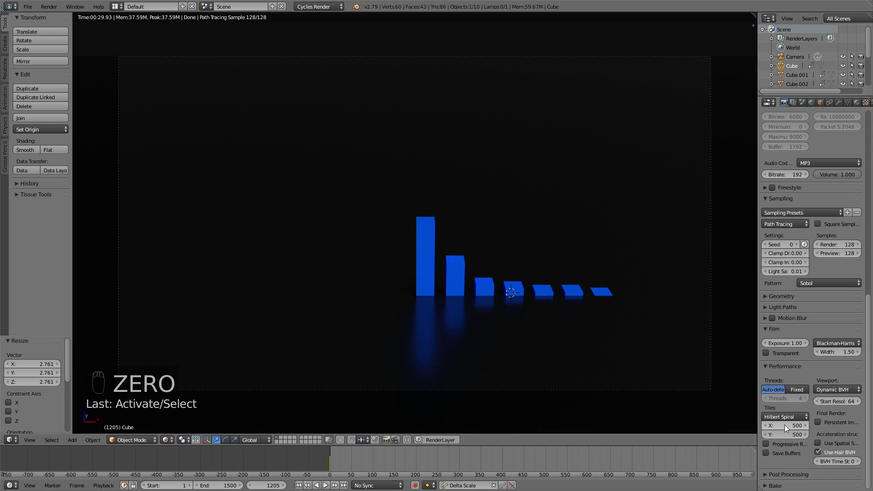
Adjust the world background colour to a near-black grey
scroll(804, 274, up, 5)
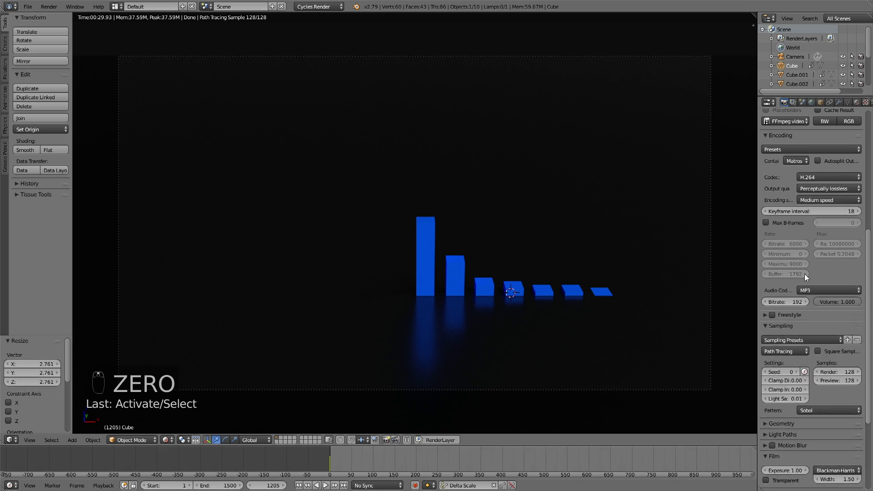
click(812, 103)
click(850, 194)
scroll(821, 105, down, 4)
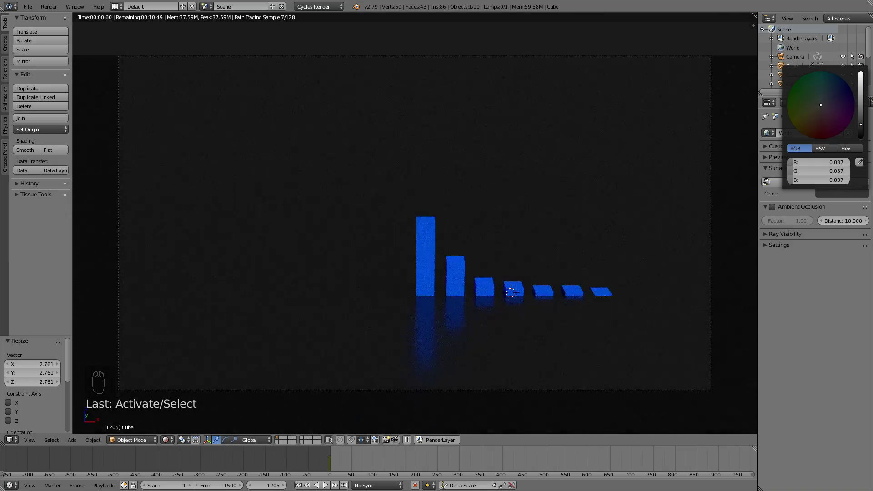
scroll(821, 105, down, 1)
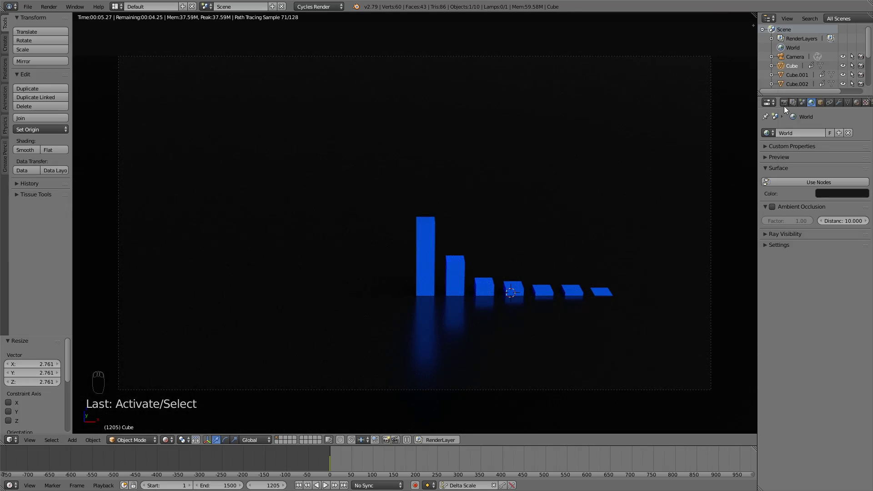
Test-render frame 1205 as a still image and return to the 3D viewport
click(784, 103)
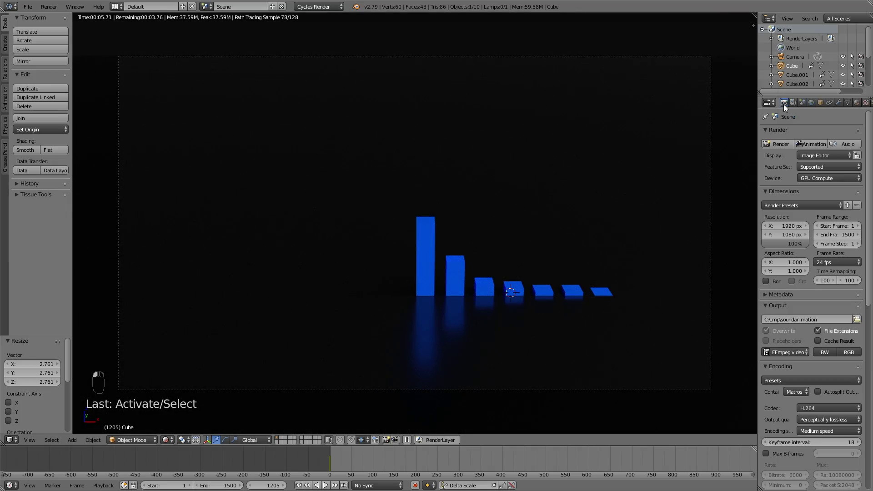
click(781, 143)
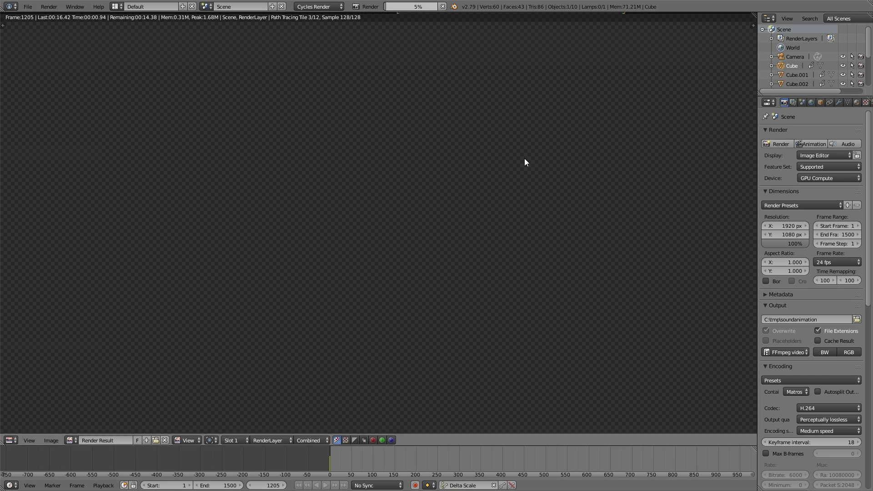
click(9, 440)
click(28, 430)
Set the sun lamp's strength to 10, preview it rendered through the camera, and raise the strength to 16.4
key(KP_0)
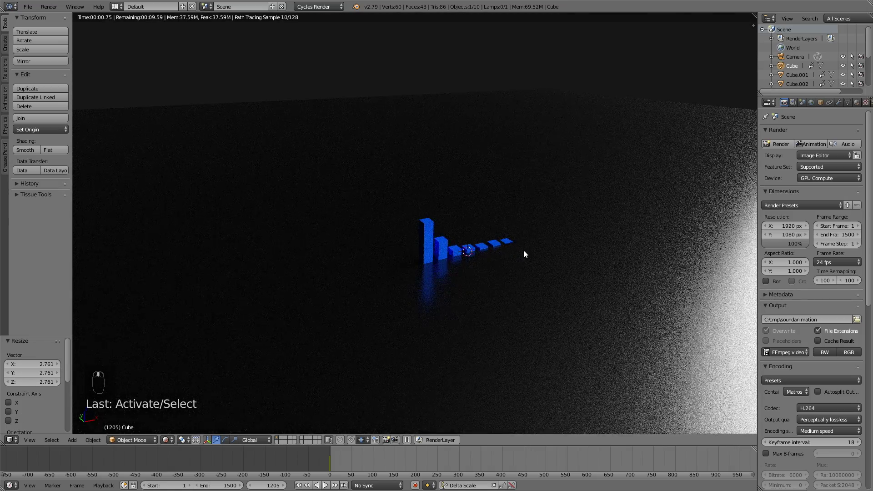
key(shift+z)
right_click(530, 213)
click(838, 102)
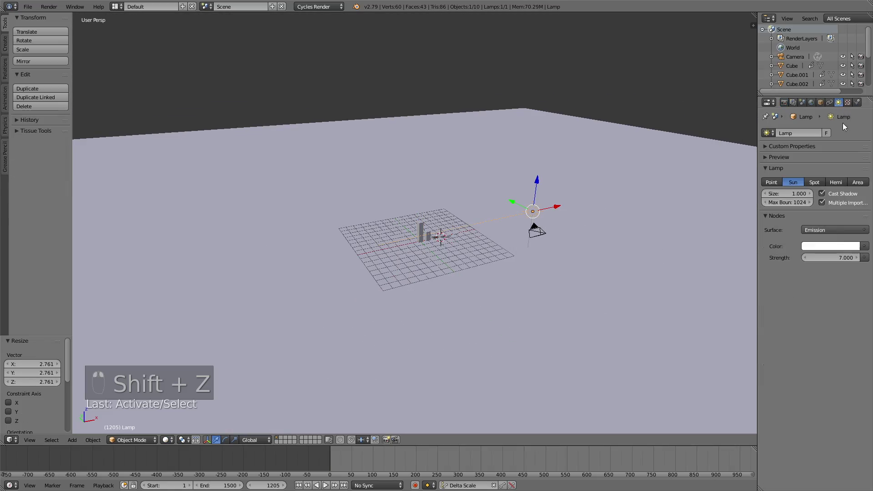
click(836, 258)
text(10)
key(Return)
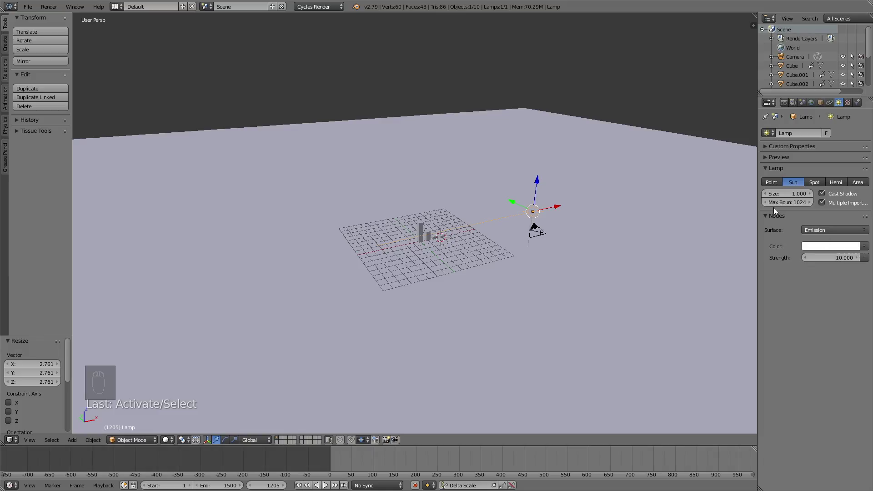
key(shift+z)
key(KP_0)
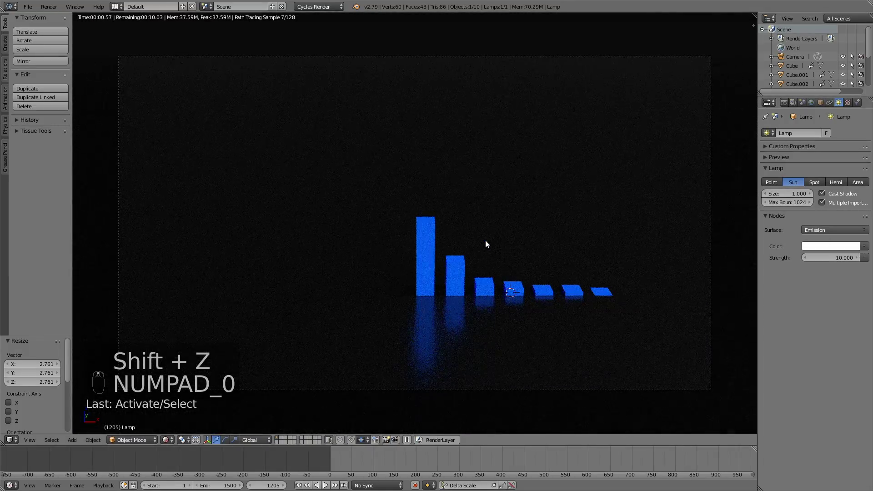
drag(823, 257, 855, 258)
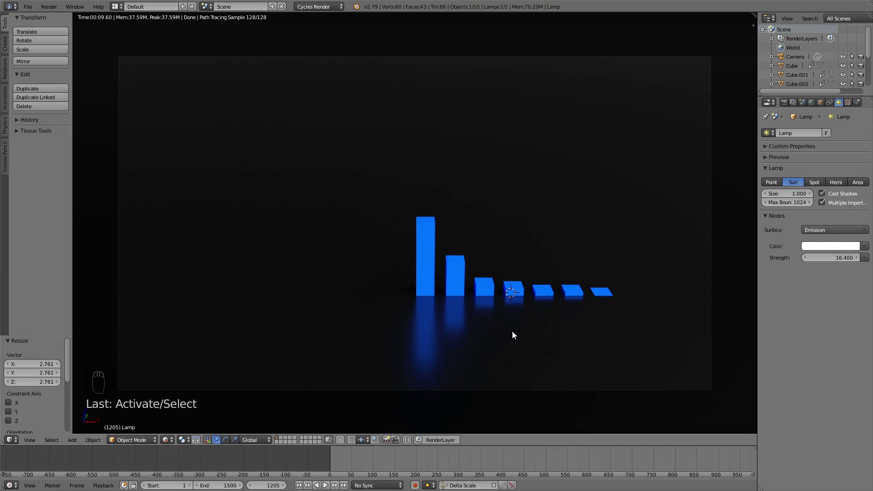
Return the timeline to frame 0, and leave the rendered preview for the render settings
drag(505, 460, 325, 455)
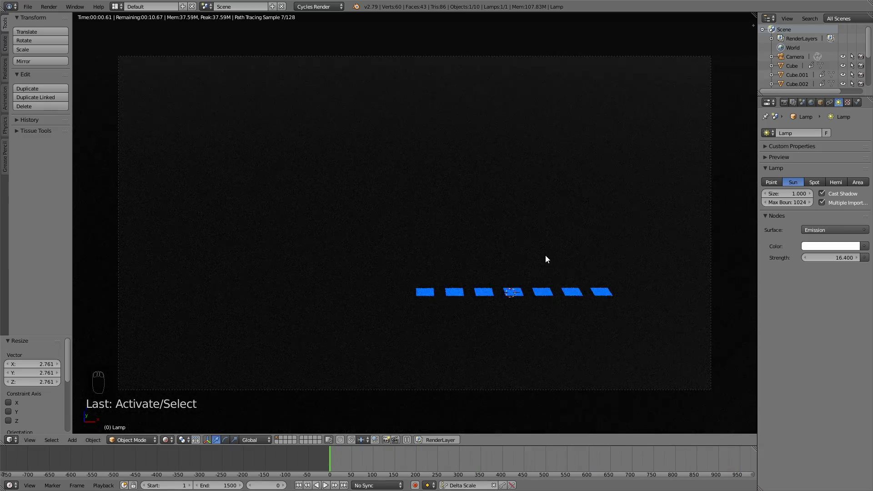
key(shift+z)
click(785, 103)
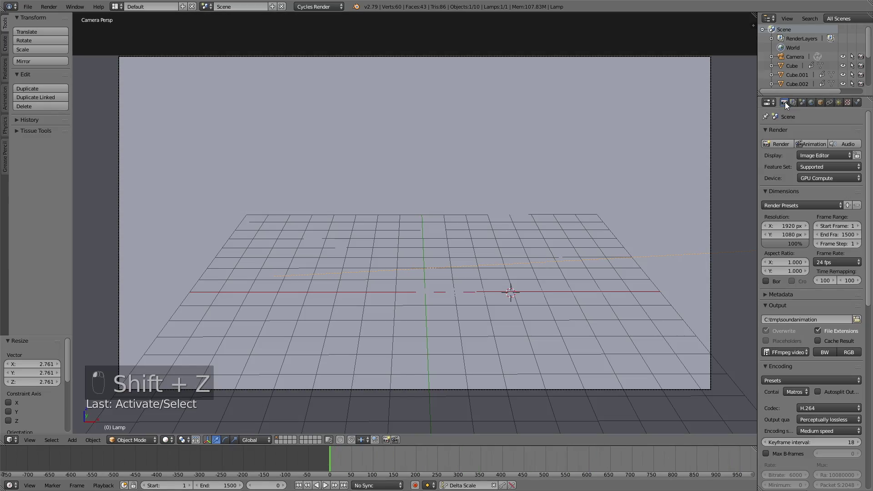